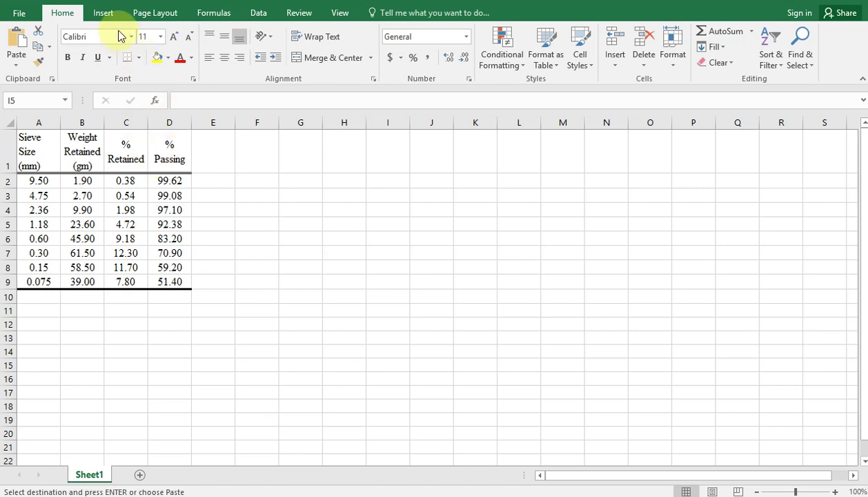
Insert an empty Scatter with Smooth Lines and Markers chart on the sheet.
click(103, 14)
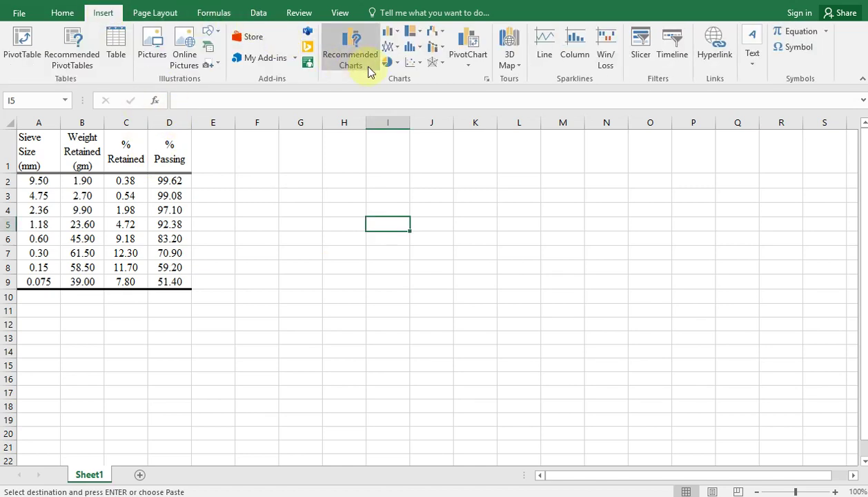
click(417, 63)
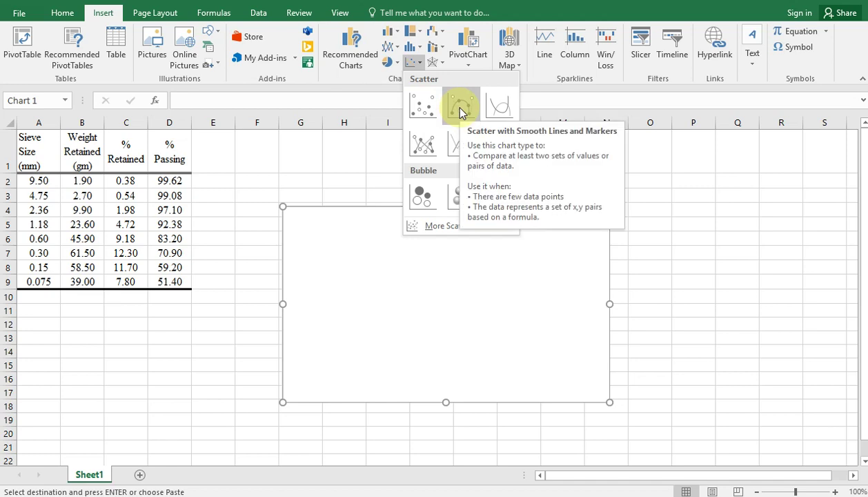
click(459, 108)
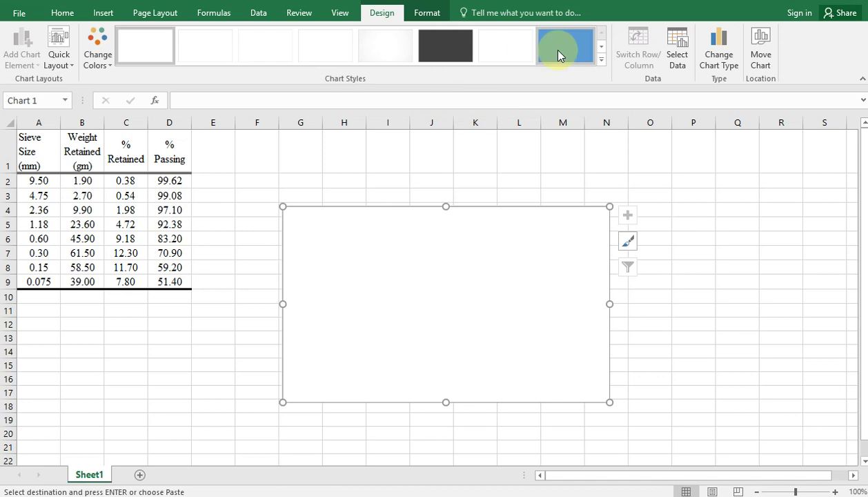
Add a new data series to the chart and name it PARTICLE SIZE DISTRIBUTION.
click(675, 45)
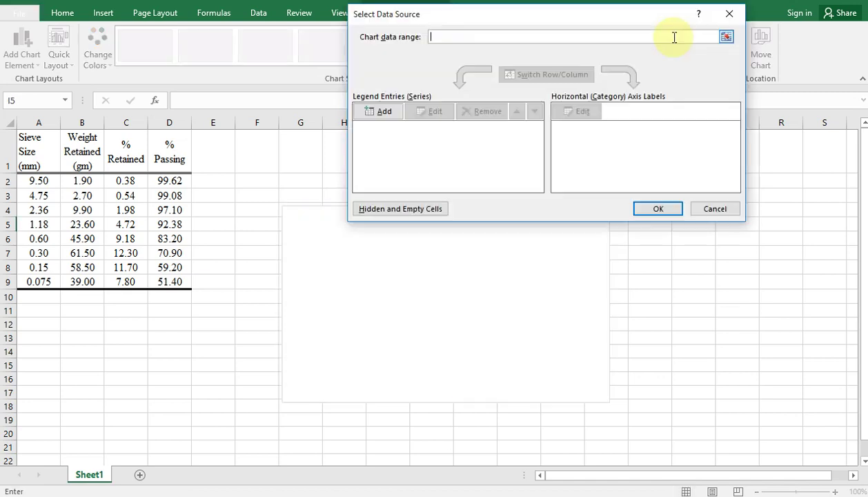
click(384, 114)
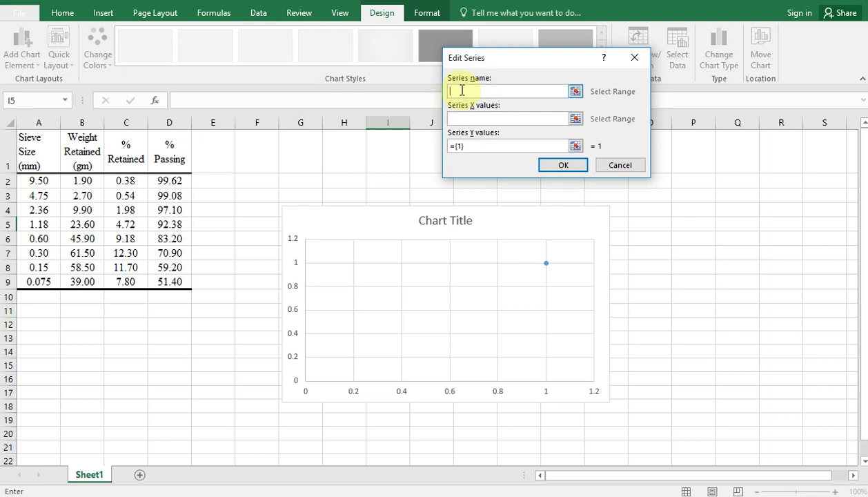
text(PARTI)
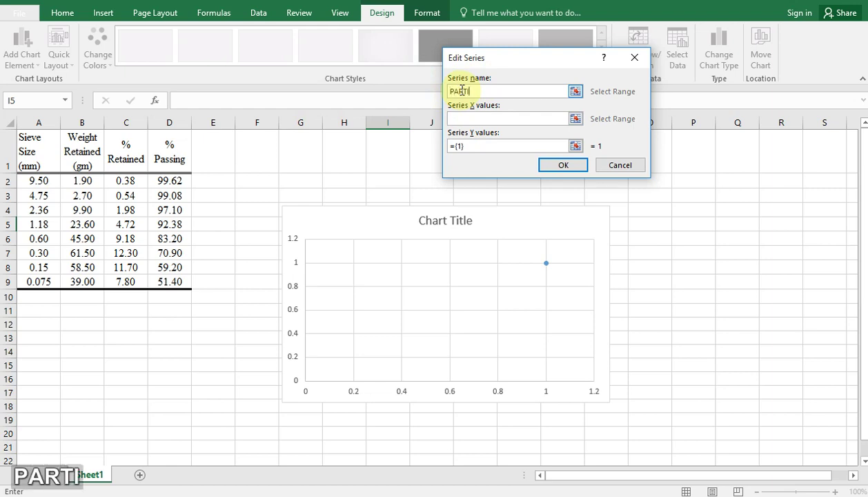
text(CLE SIZE )
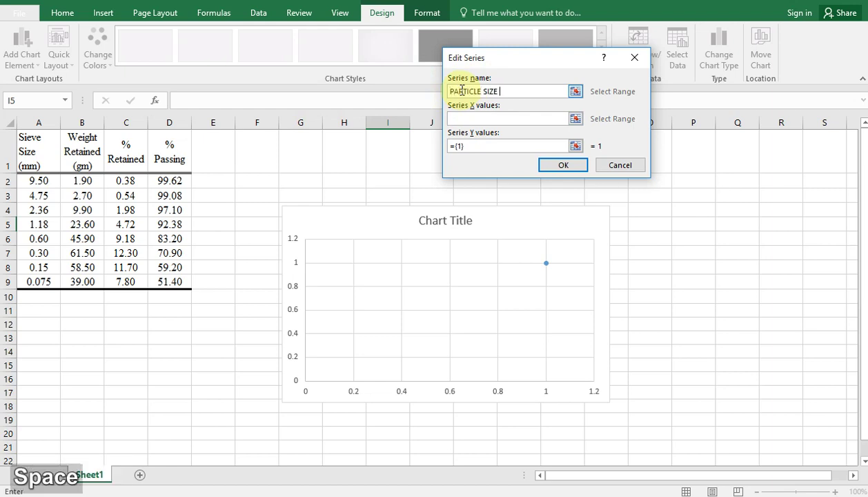
text(DISR)
key(BackSpace)
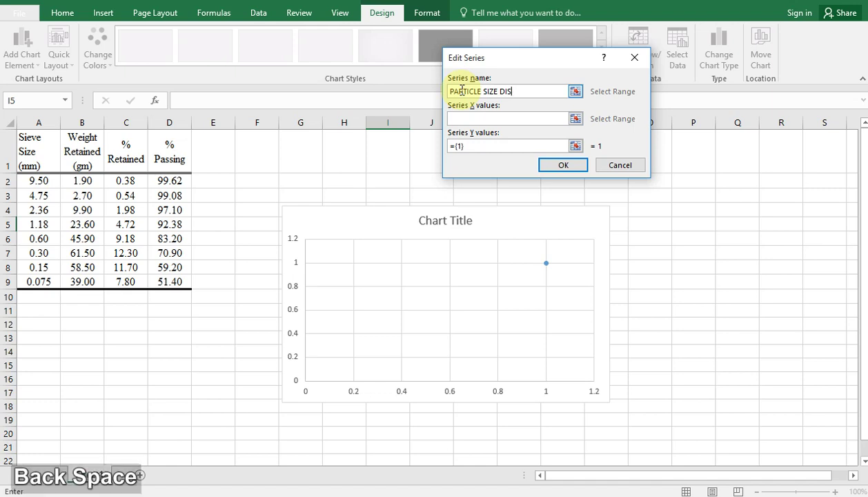
text(TRIBU)
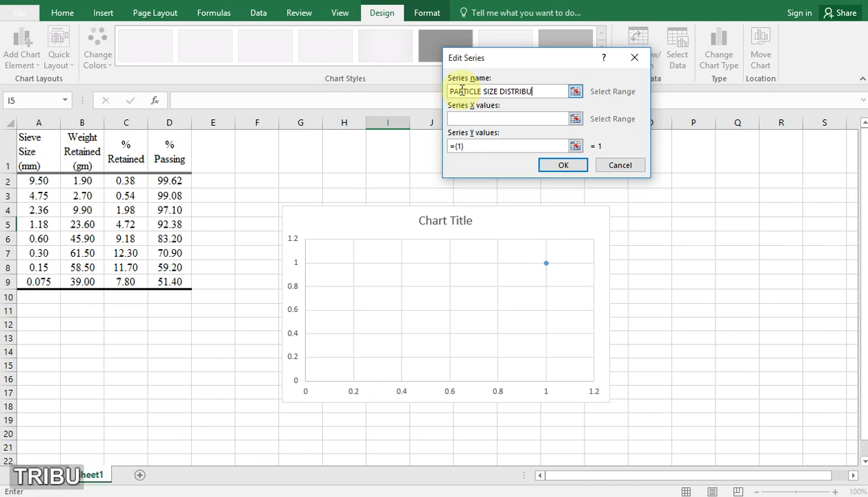
text(TION)
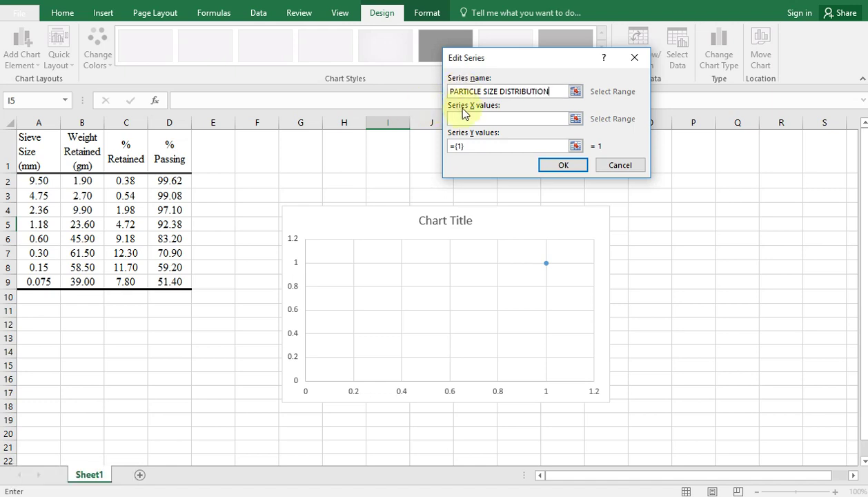
Set the series X values to the sieve sizes in Sheet1 cells A2:A9.
click(464, 118)
click(461, 118)
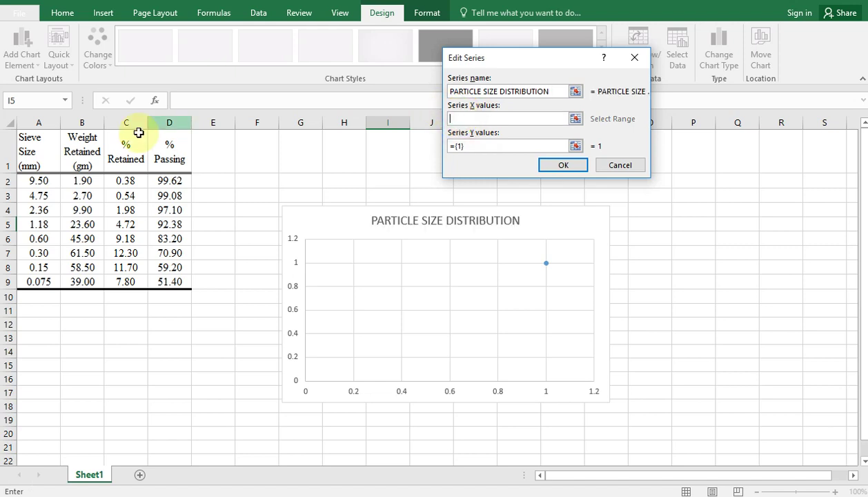
drag(37, 180, 42, 282)
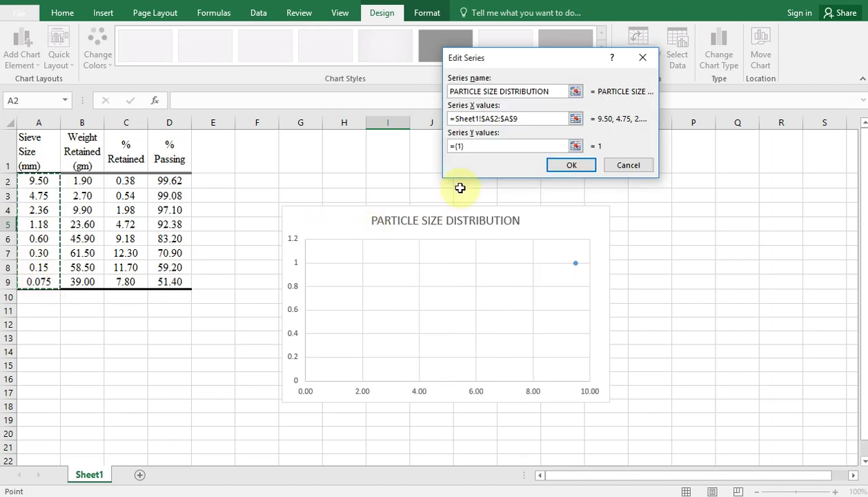
Set the series Y values to the % Passing data in cells D2:D9 and apply the chart's data source.
click(465, 145)
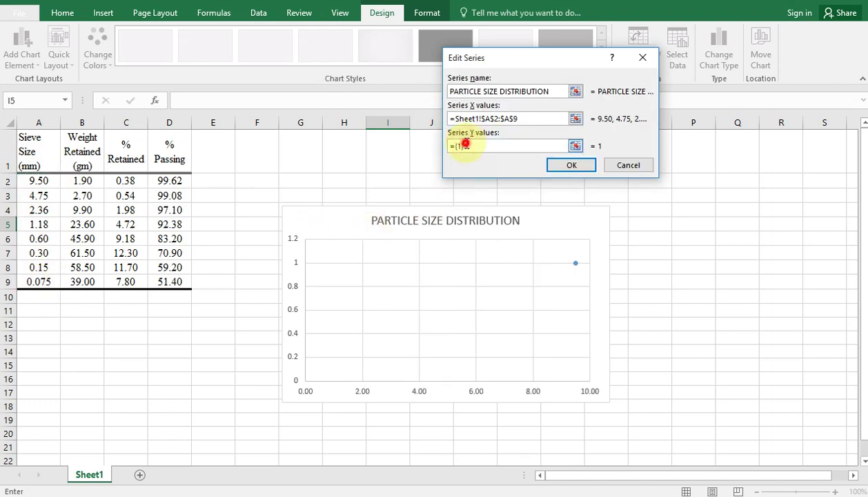
key(BackSpace)
key(BackSpace)
key(BackSpace)
key(BackSpace)
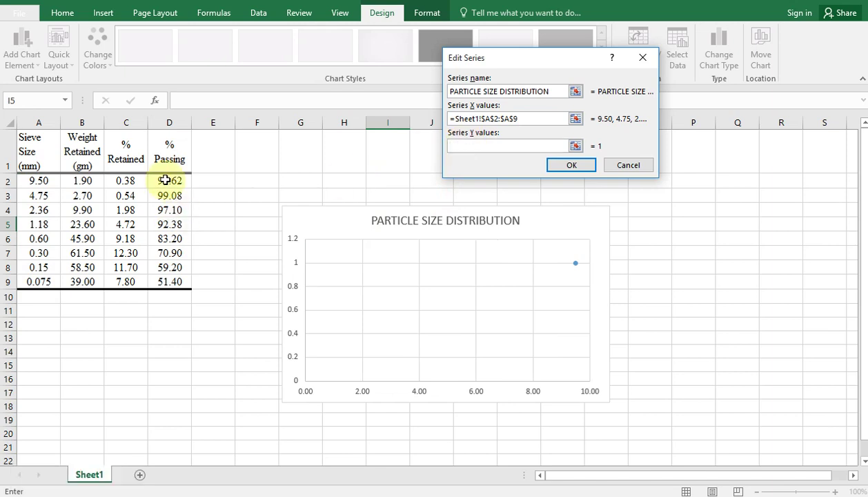
drag(160, 180, 167, 281)
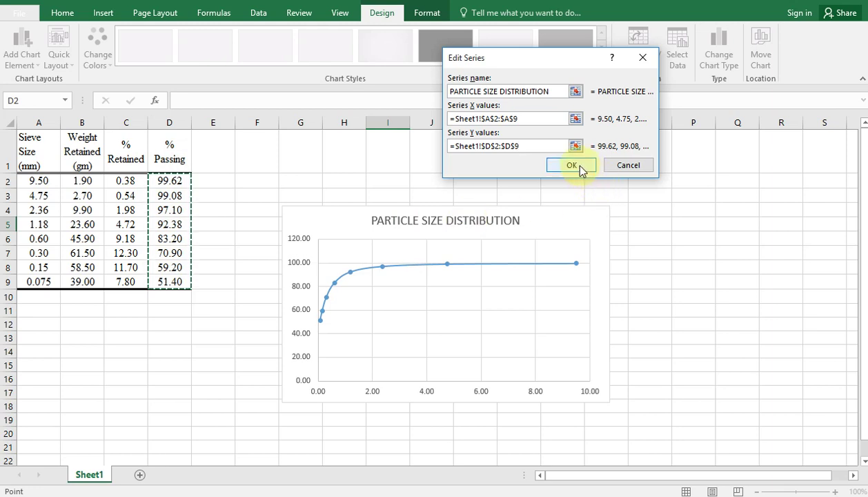
click(572, 165)
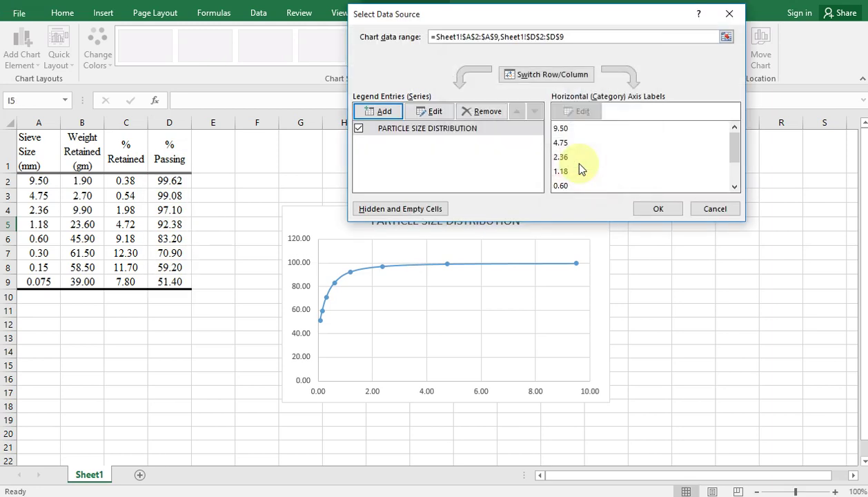
click(653, 210)
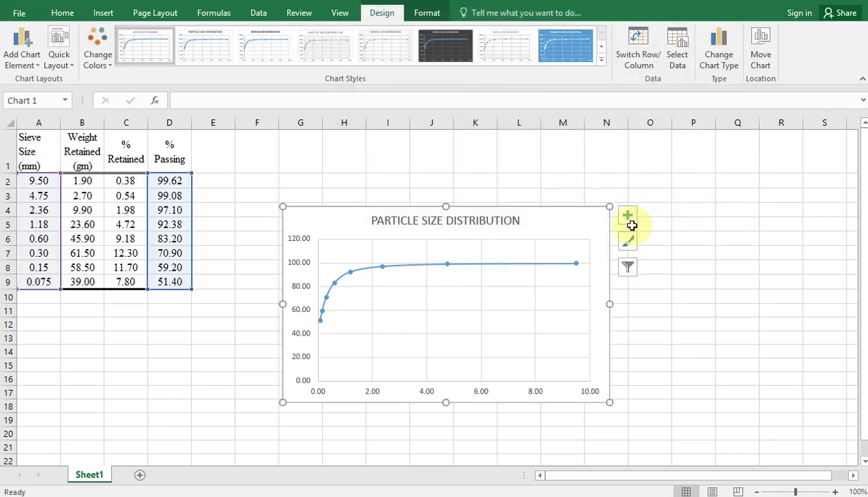
Switch the chart's horizontal axis to a logarithmic scale with base 10.
click(483, 392)
right_click(483, 391)
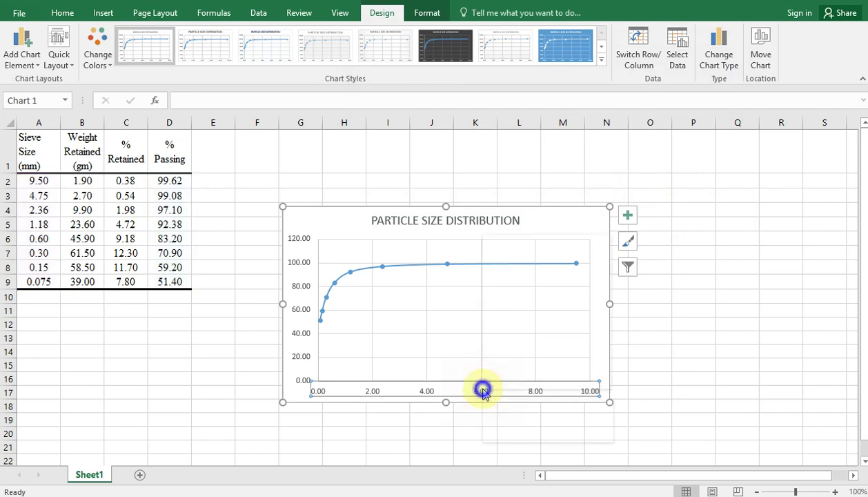
click(528, 379)
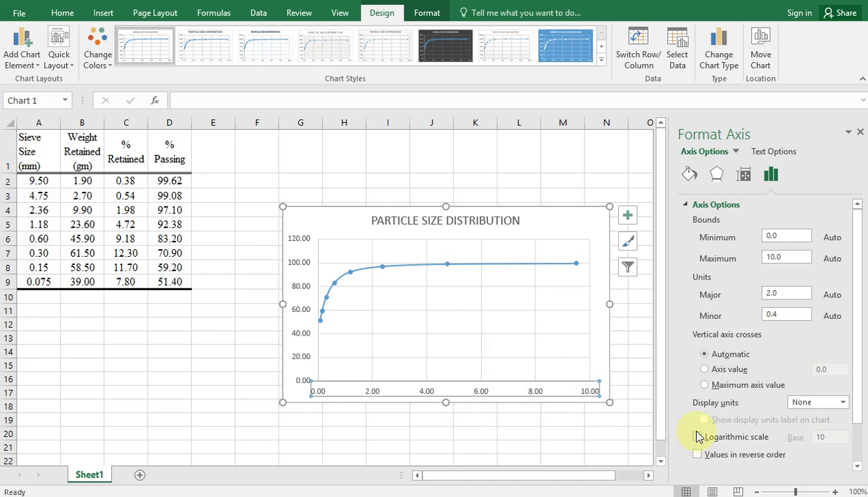
click(697, 436)
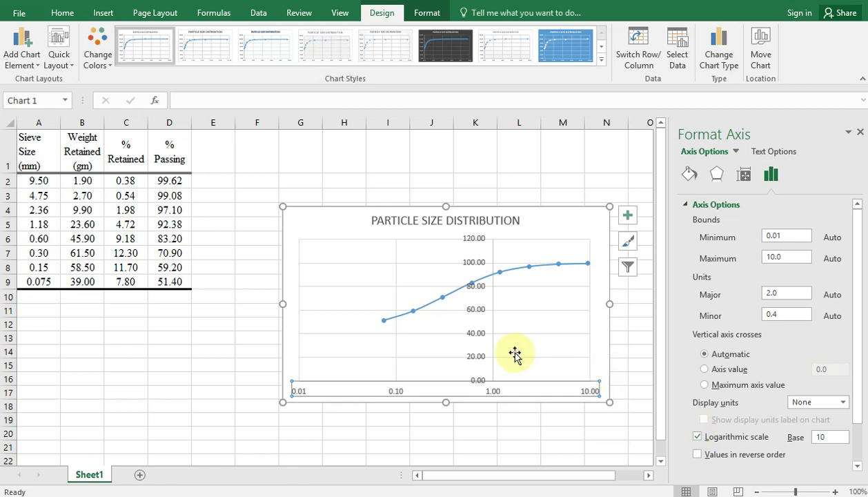
Set the label position of the chart's vertical axis to Low.
click(480, 334)
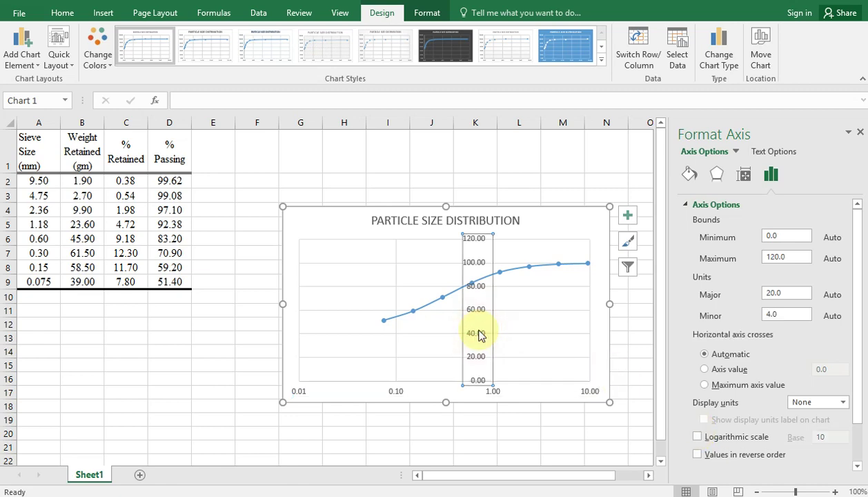
click(481, 334)
right_click(481, 334)
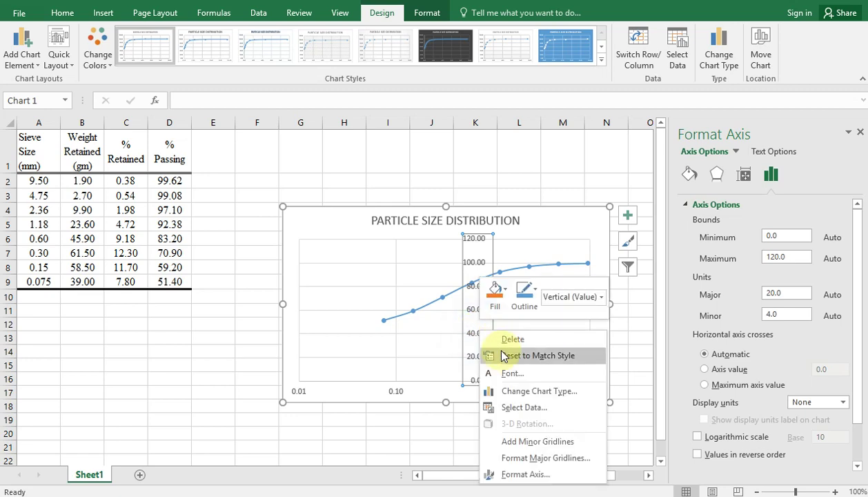
click(522, 475)
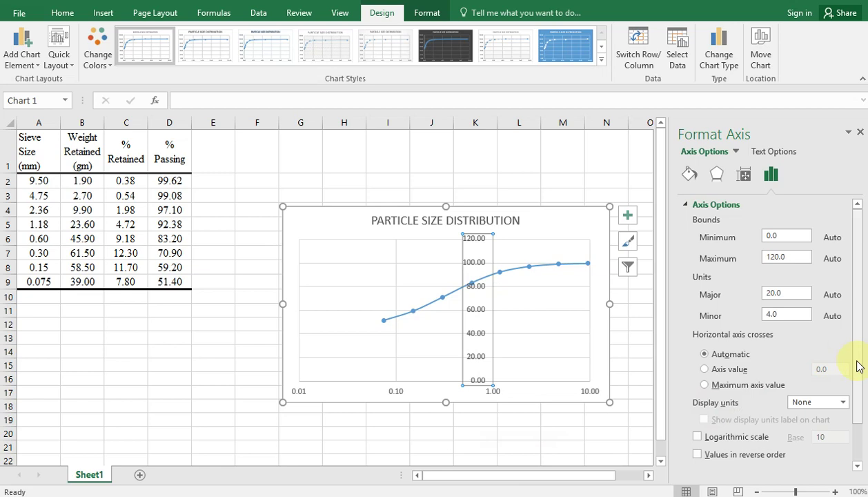
scroll(860, 379, down, 3)
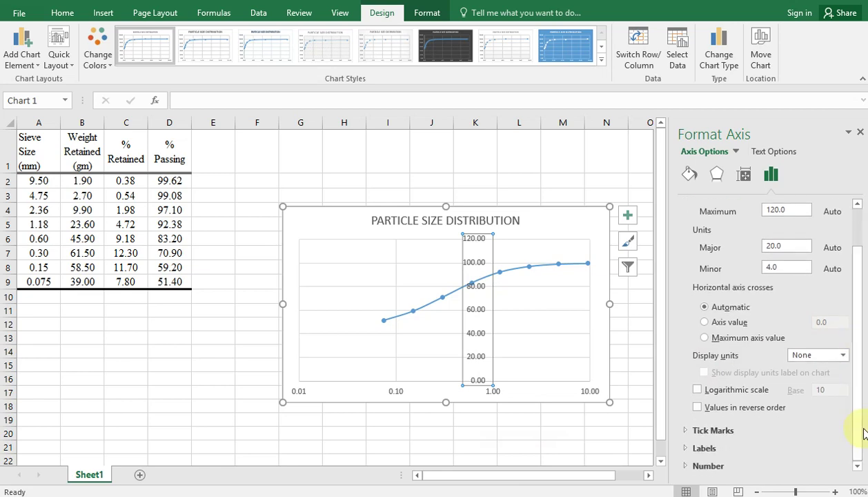
click(691, 448)
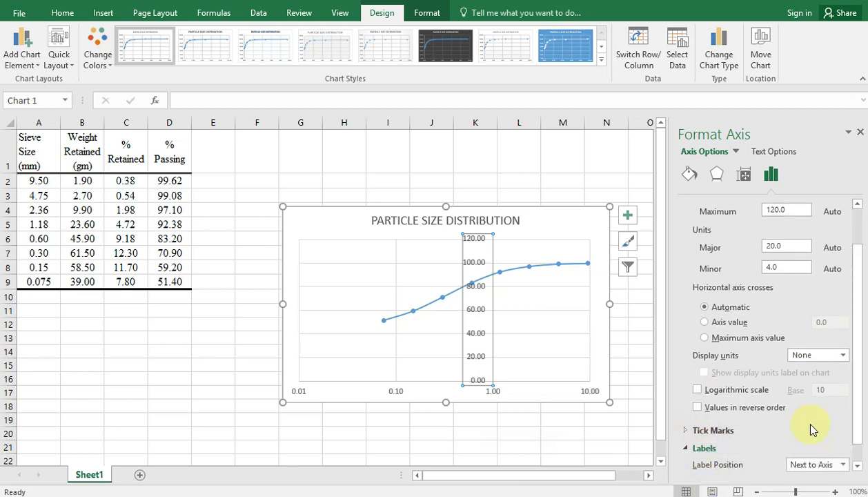
click(837, 464)
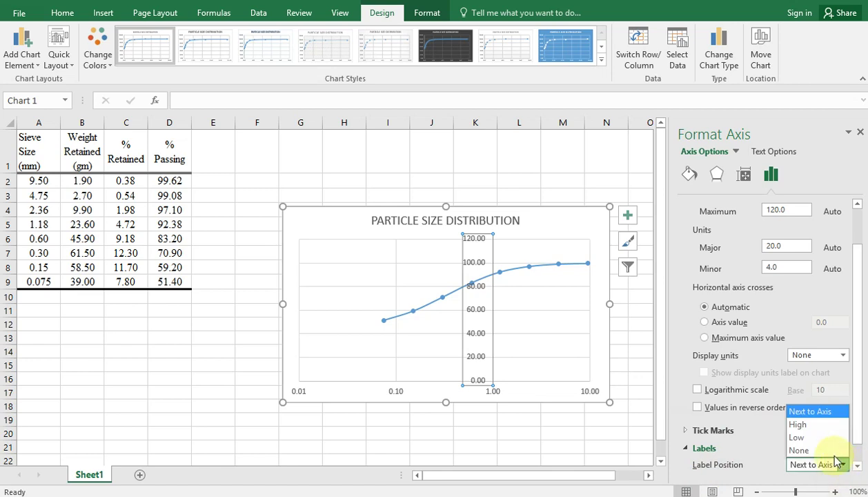
click(804, 436)
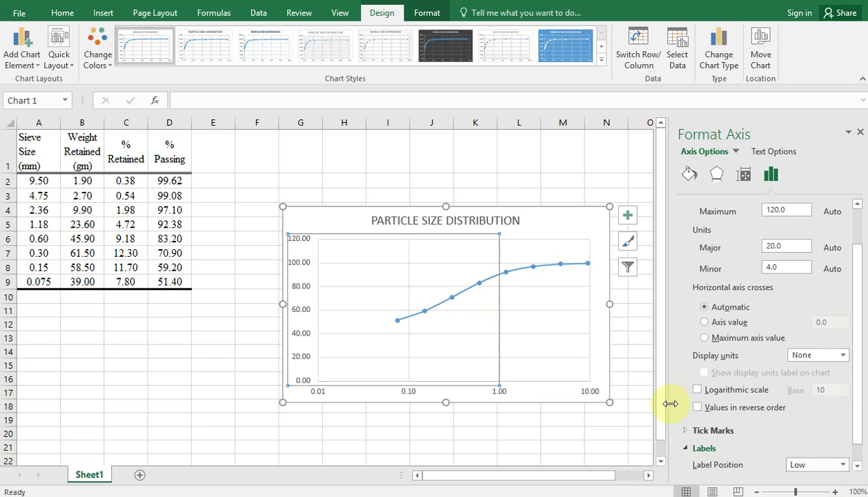
click(536, 318)
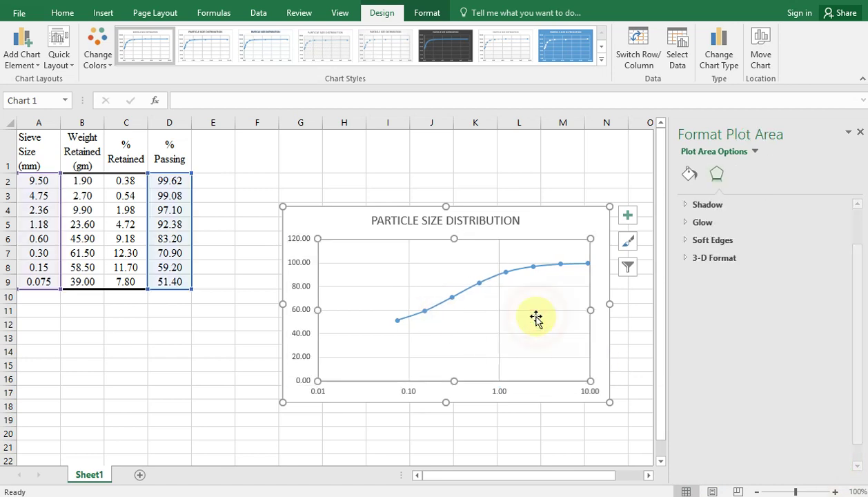
click(460, 336)
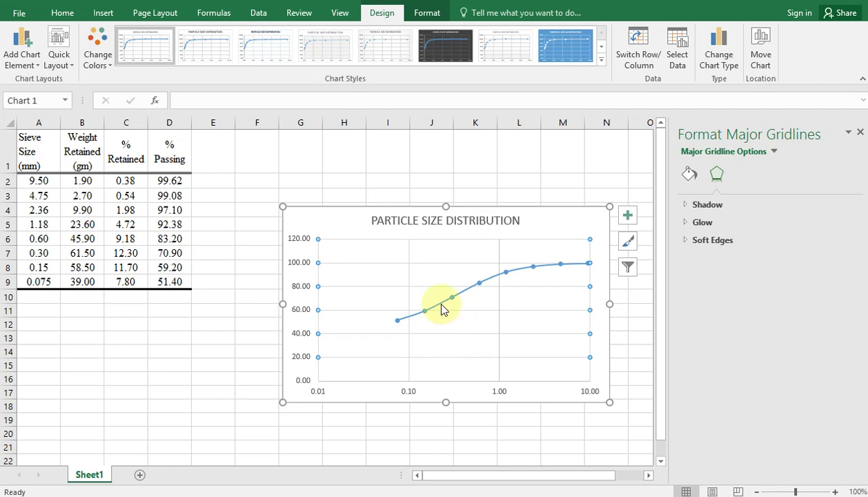
mouse_move(440, 305)
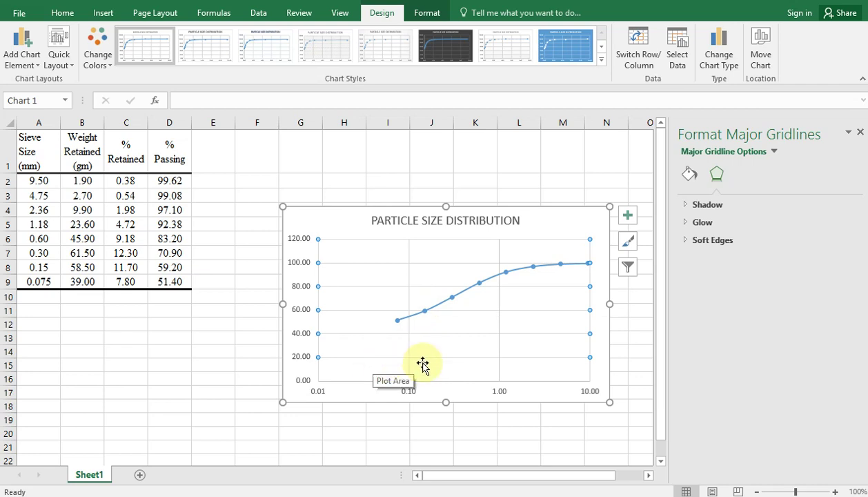
Add minor gridlines to the chart's horizontal axis.
click(410, 394)
right_click(411, 394)
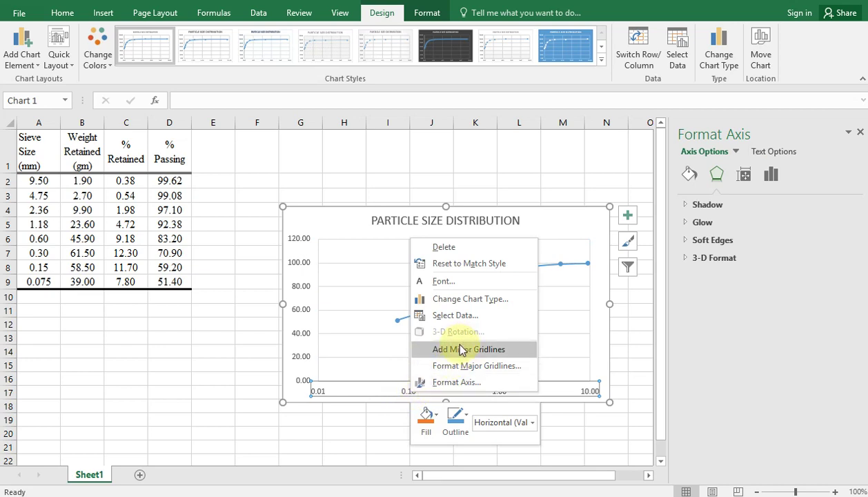
click(458, 351)
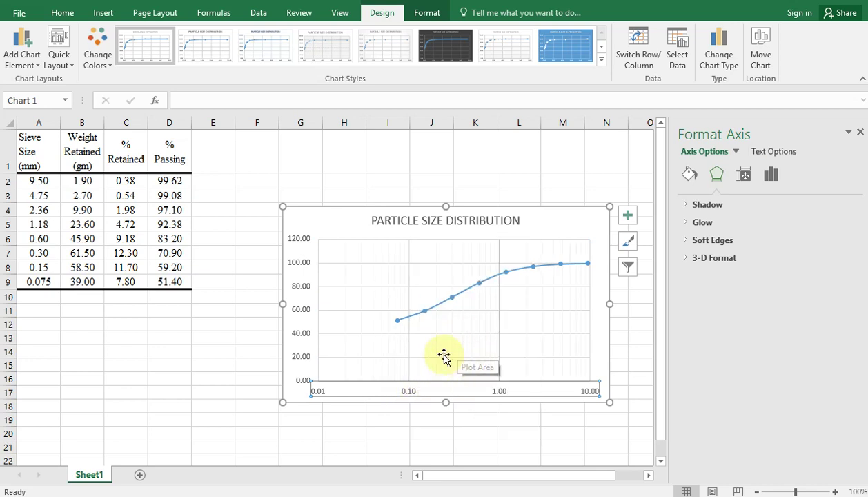
Recolor the minor gridlines of the chart's horizontal axis with a solid dark gray line.
click(446, 348)
right_click(446, 350)
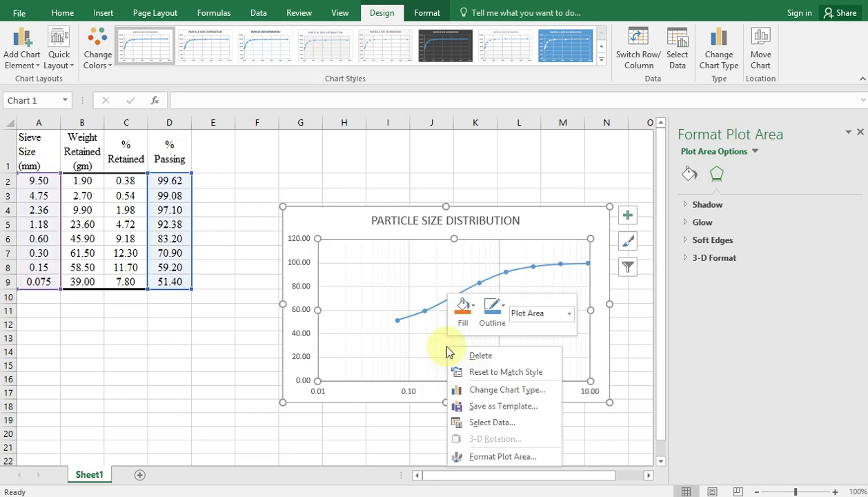
click(407, 393)
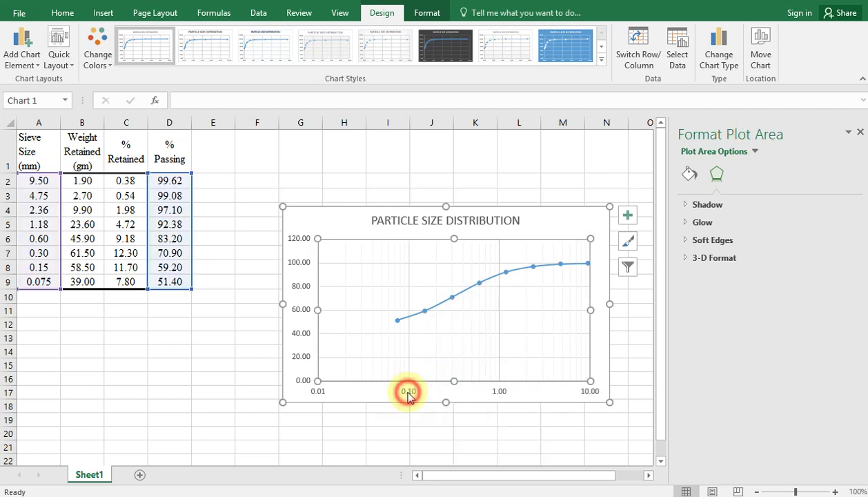
right_click(408, 393)
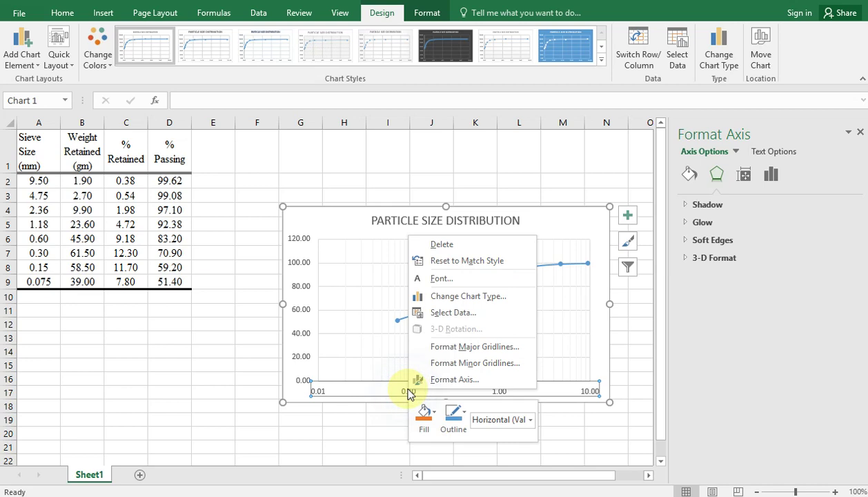
click(461, 364)
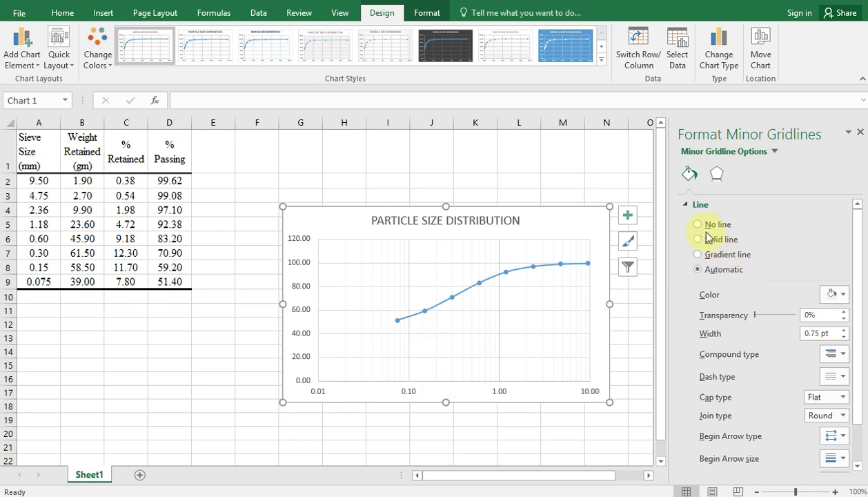
click(845, 295)
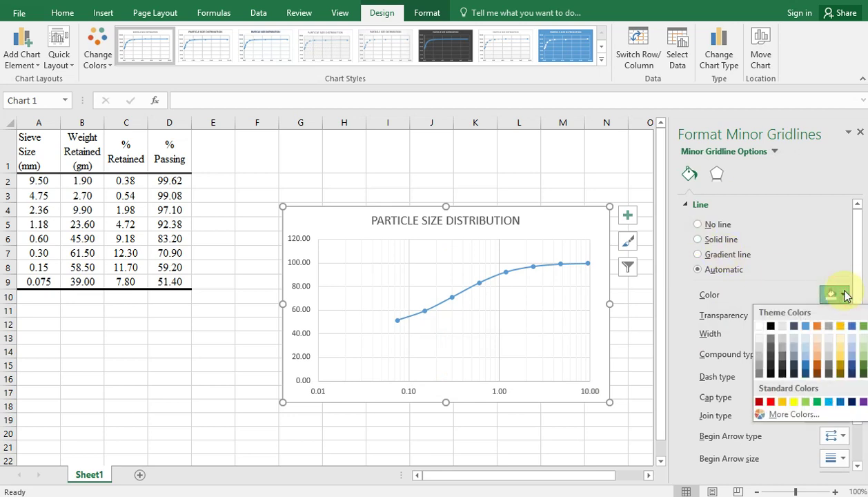
click(771, 326)
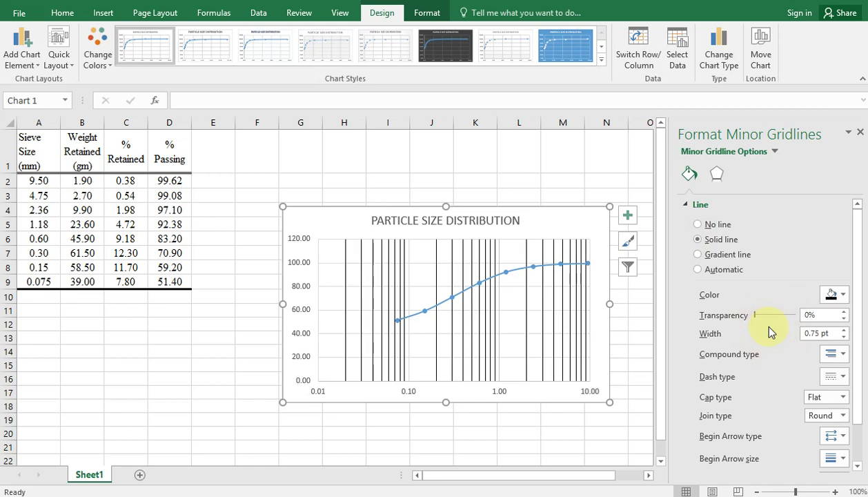
click(843, 296)
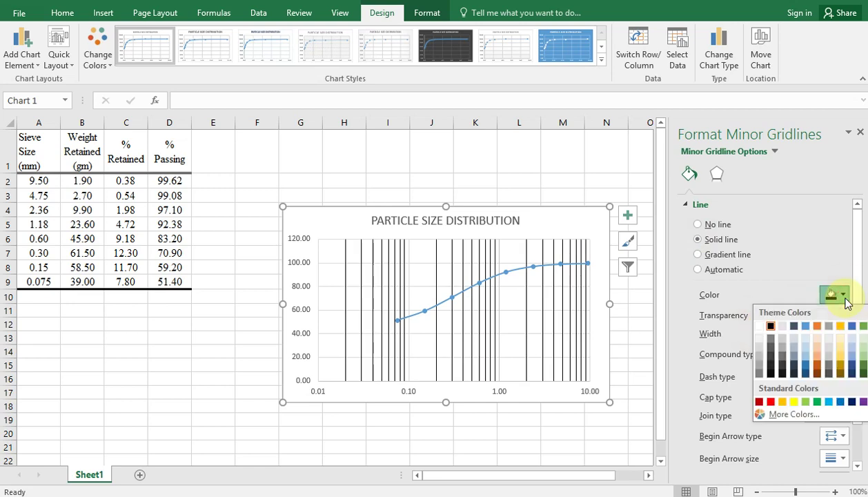
click(769, 349)
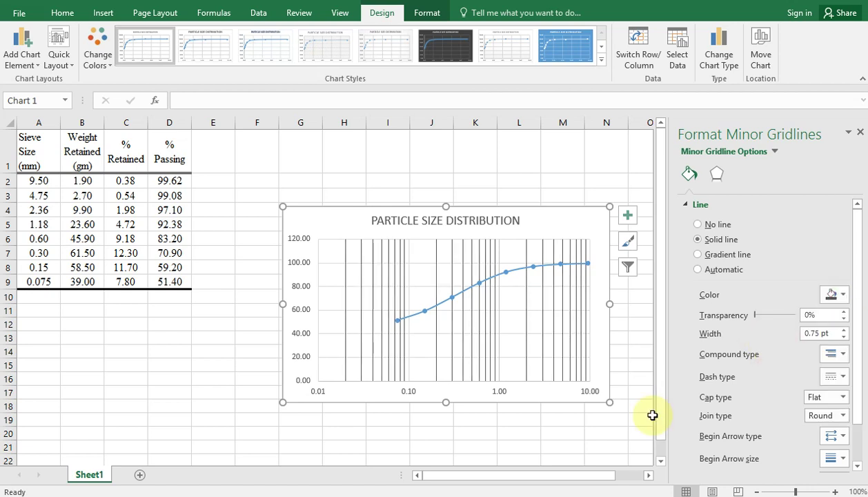
click(518, 435)
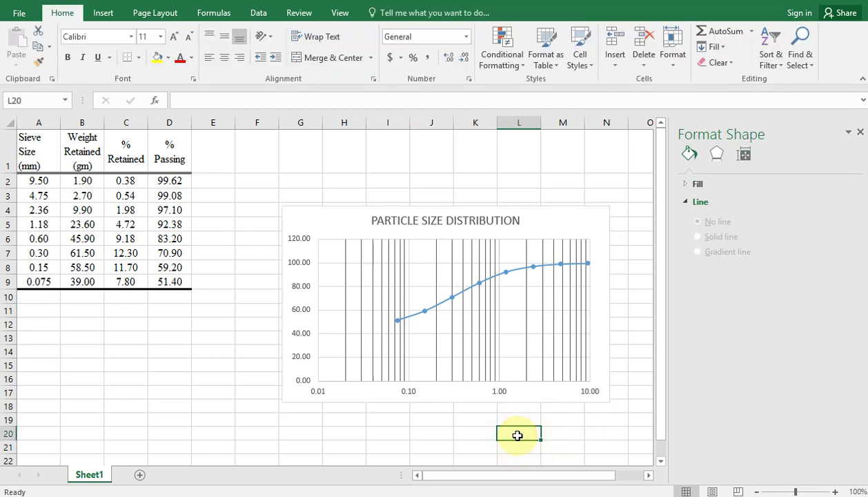
Add axis titles to both axes of the particle size distribution chart.
click(573, 233)
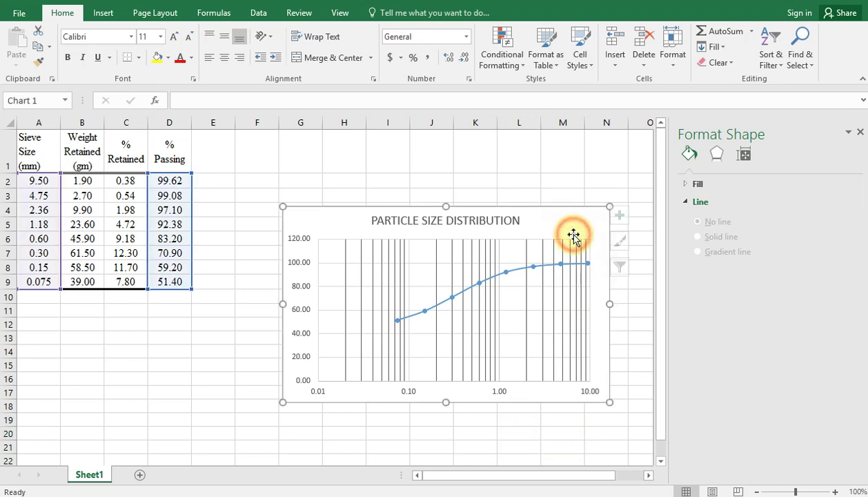
click(627, 215)
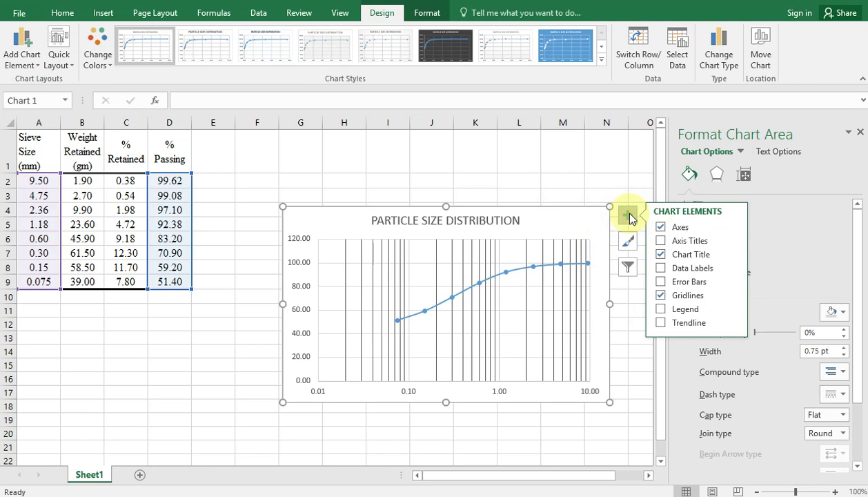
click(661, 241)
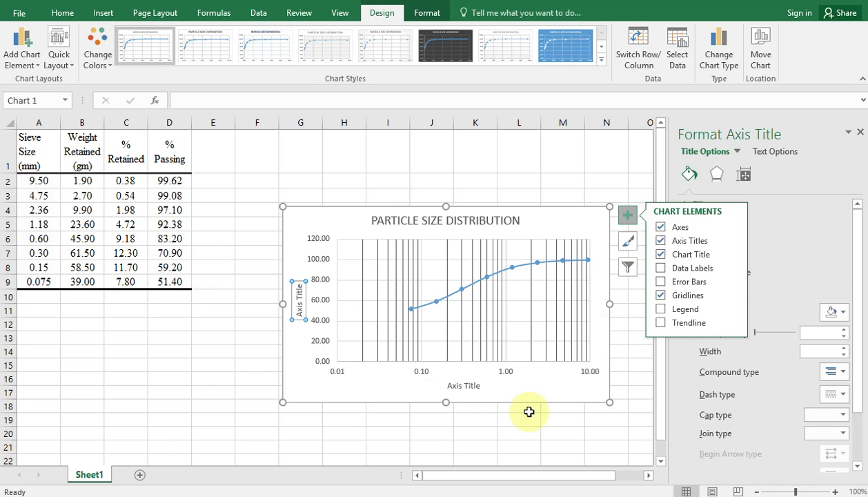
click(510, 438)
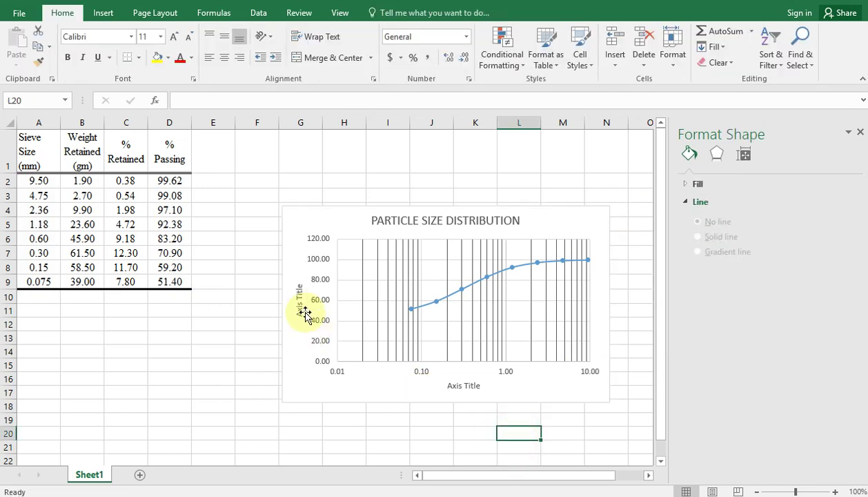
Replace the vertical axis title with the text "Sieve Size (mm" copied from the header in cell A1.
click(297, 306)
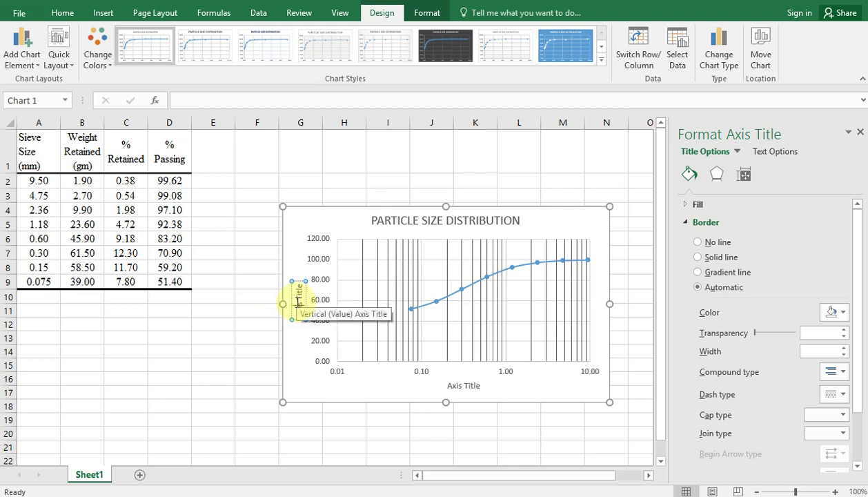
click(26, 141)
double_click(24, 140)
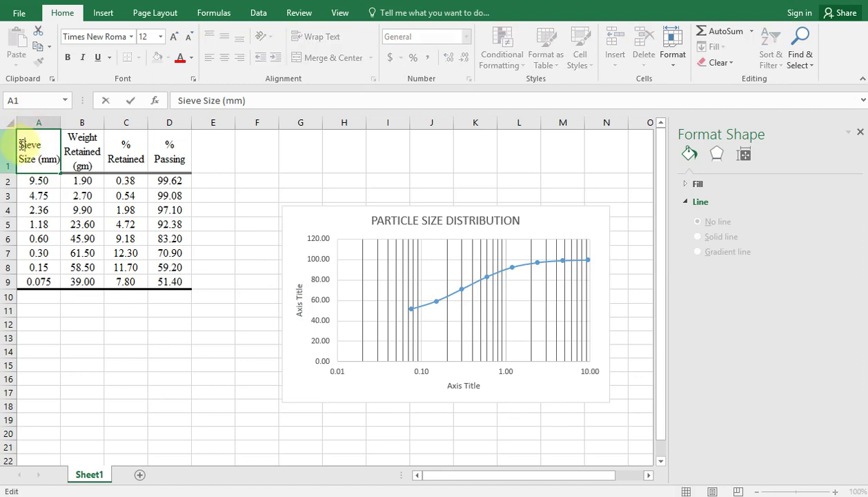
drag(21, 145, 58, 161)
key(ctrl)
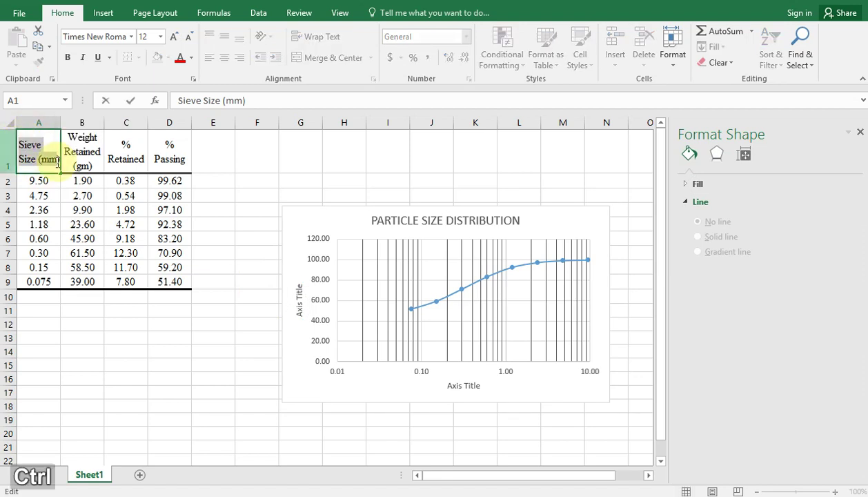
key(ctrl+c)
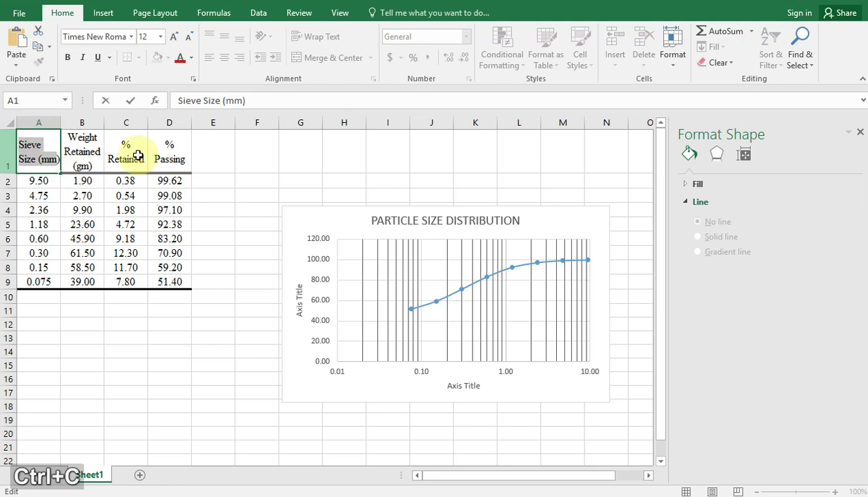
click(301, 307)
double_click(301, 309)
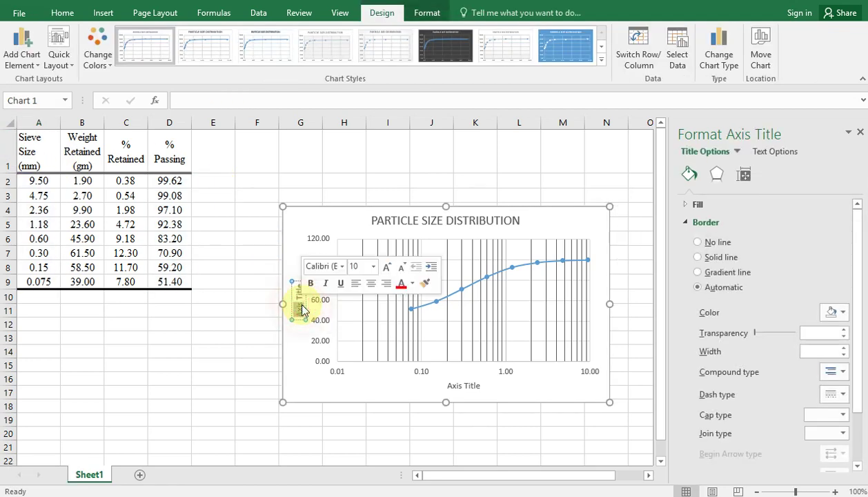
key(ctrl+a)
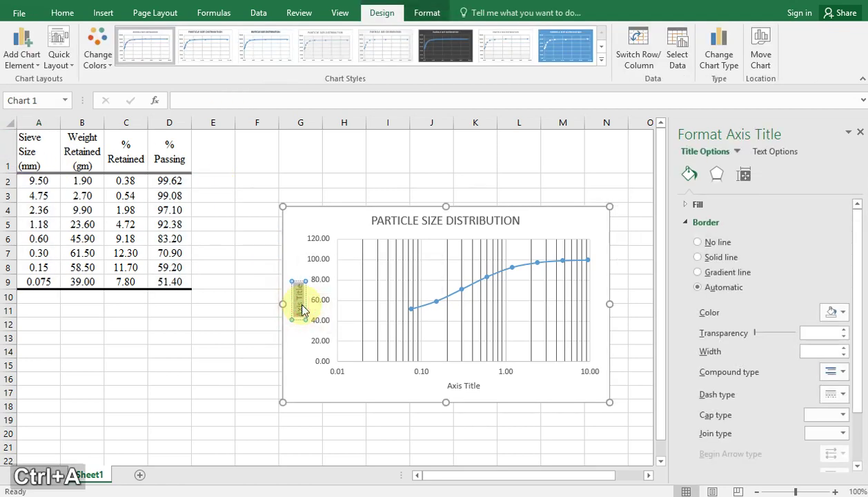
key(ctrl+v)
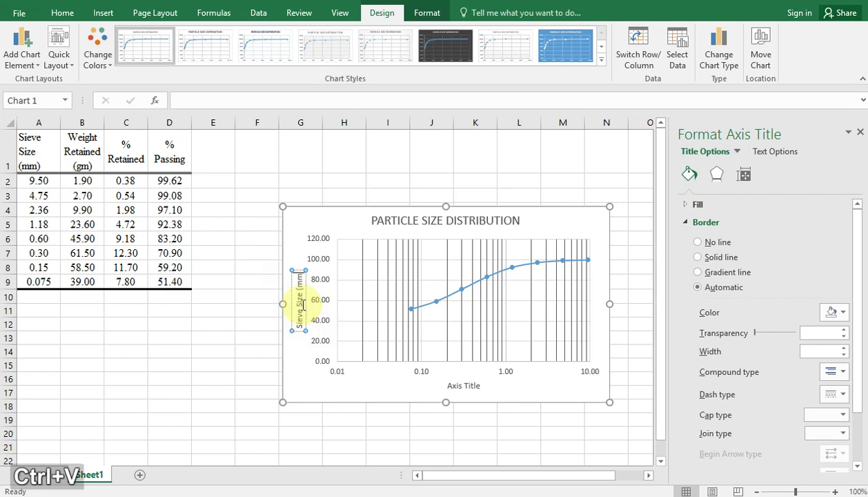
Replace the horizontal axis title with the text "% Passing" copied from the header in cell D1.
double_click(453, 385)
click(455, 388)
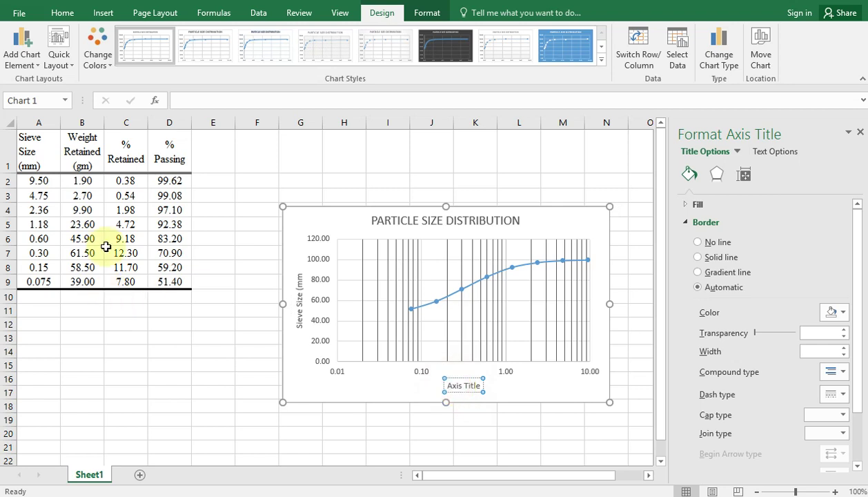
click(167, 157)
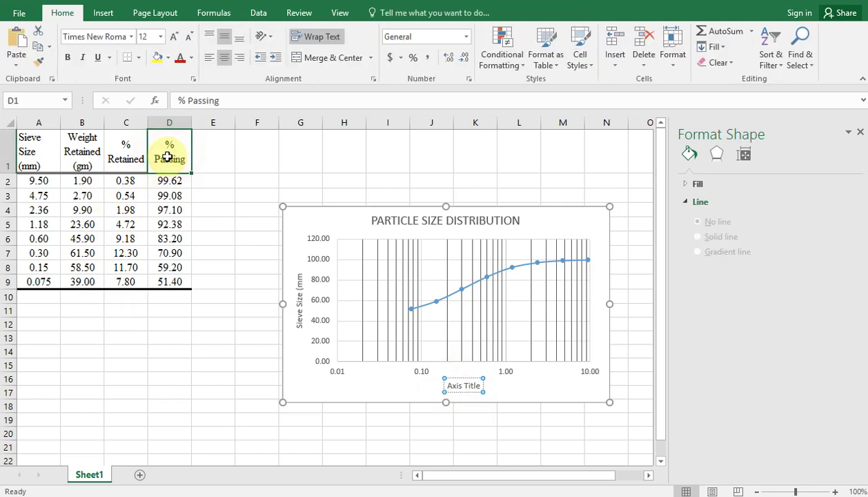
double_click(168, 157)
key(ctrl+a)
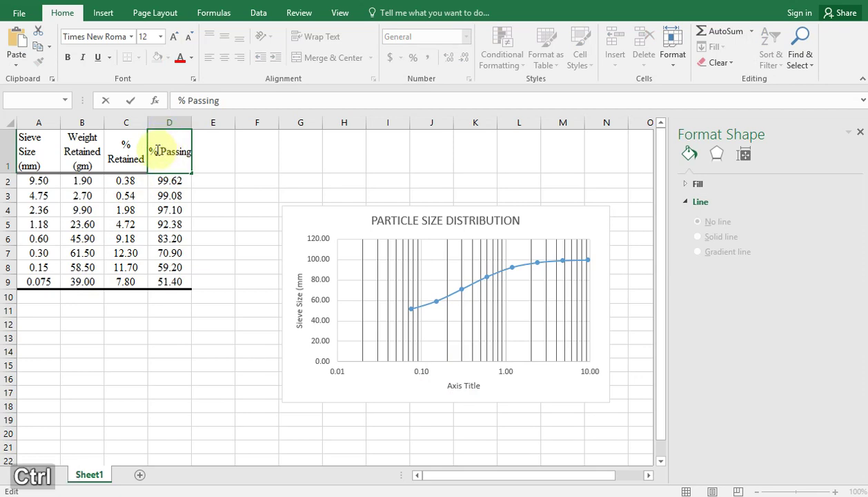
drag(148, 151, 195, 152)
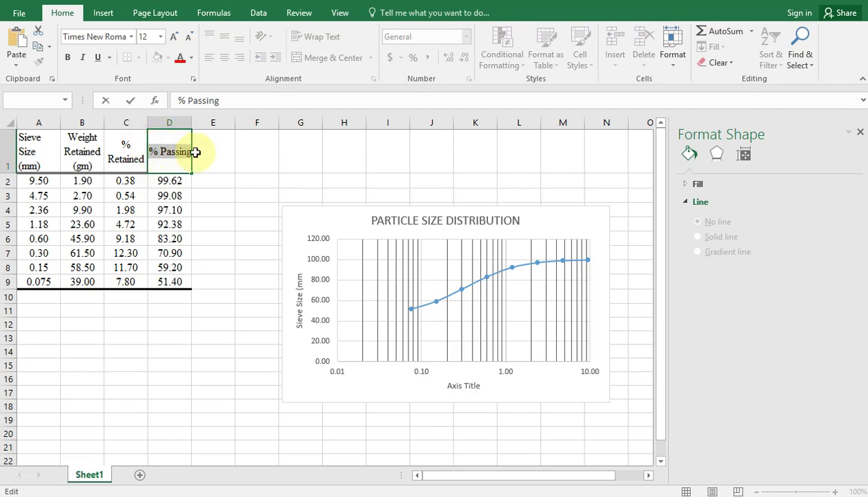
key(ctrl+c)
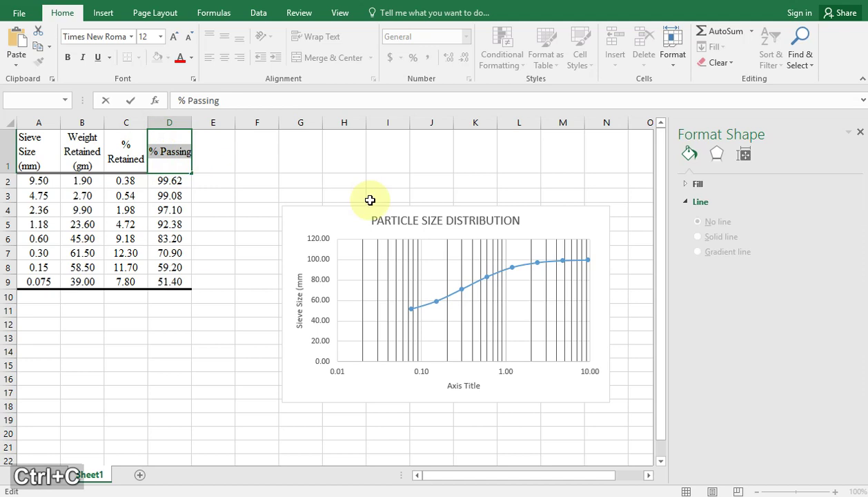
click(462, 391)
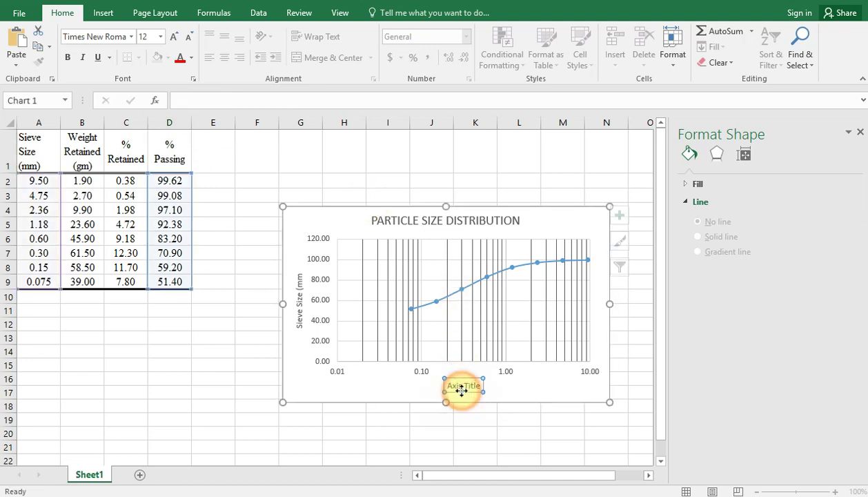
triple_click(461, 388)
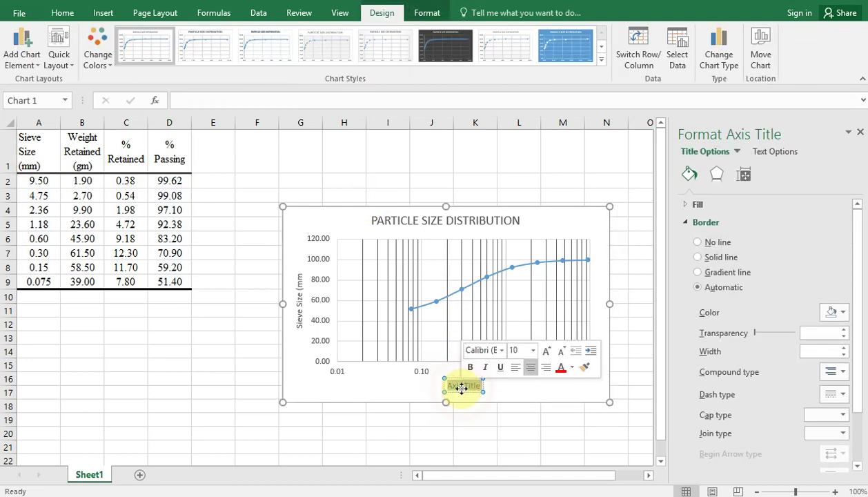
key(ctrl+v)
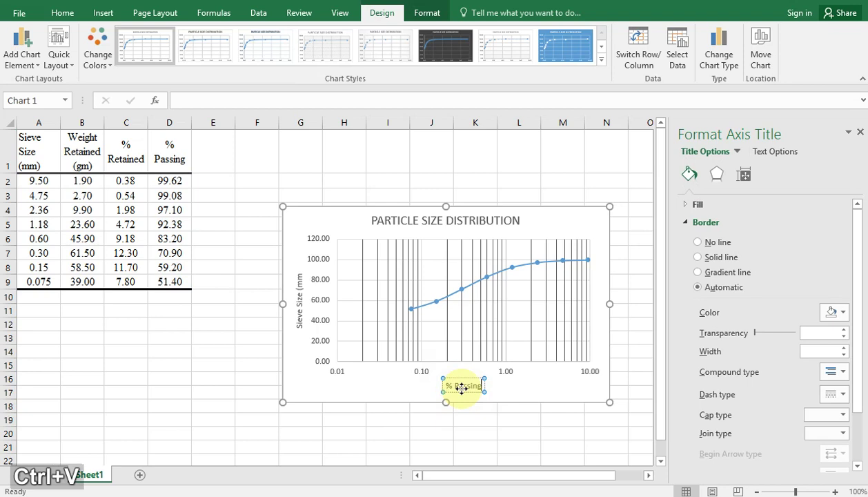
click(538, 394)
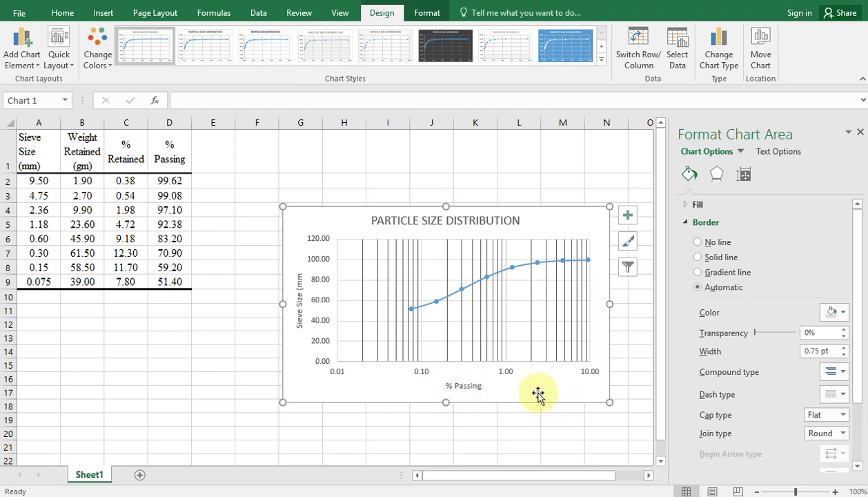
Add minor gridlines to the chart's vertical axis.
click(319, 302)
right_click(319, 302)
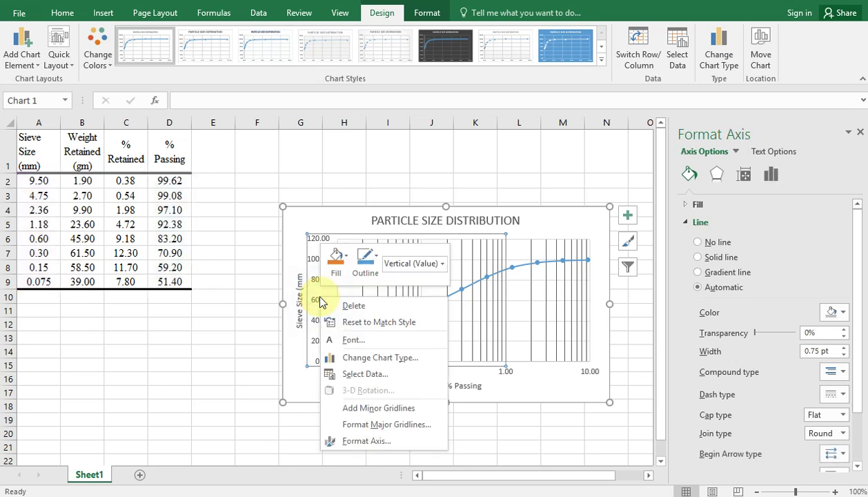
click(368, 413)
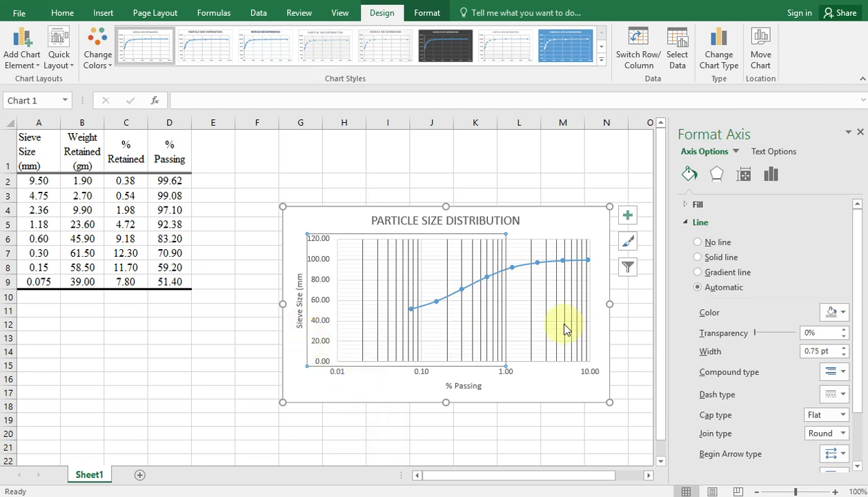
Recolor the minor gridlines of the chart's vertical axis with a solid medium gray line.
right_click(321, 323)
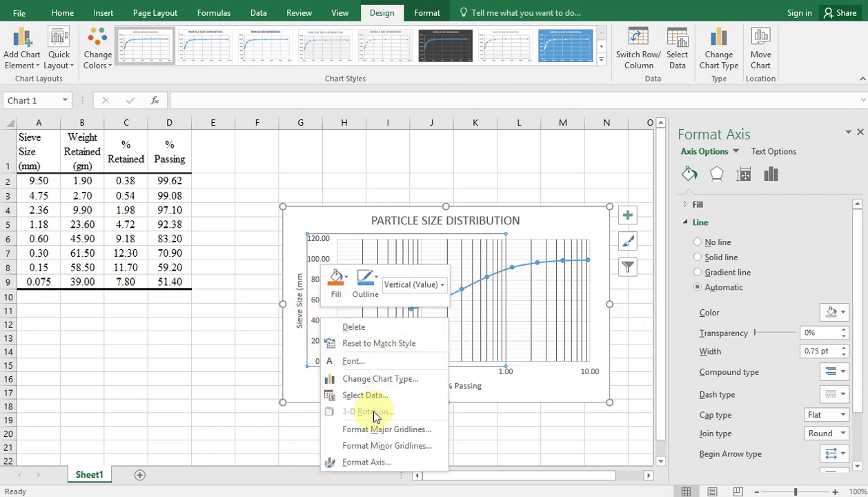
click(370, 446)
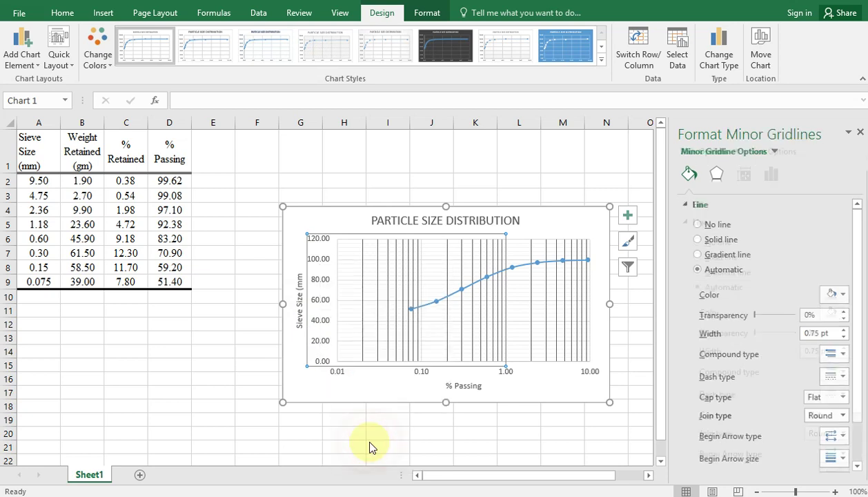
click(836, 294)
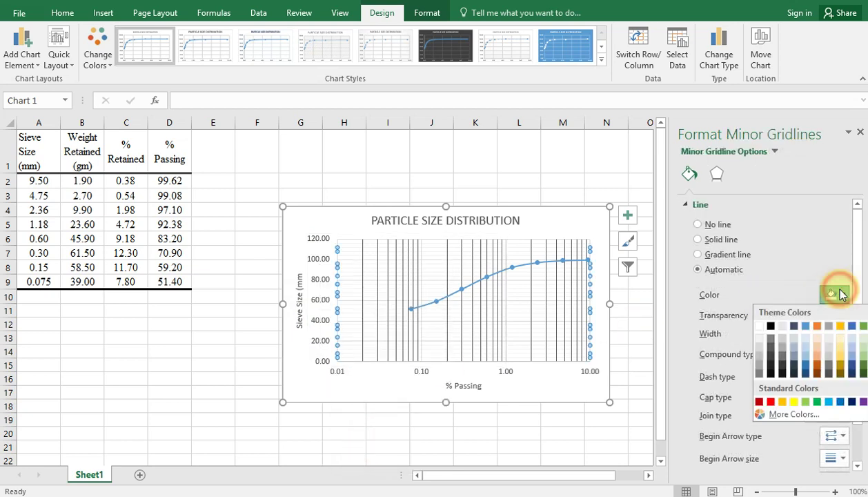
click(773, 340)
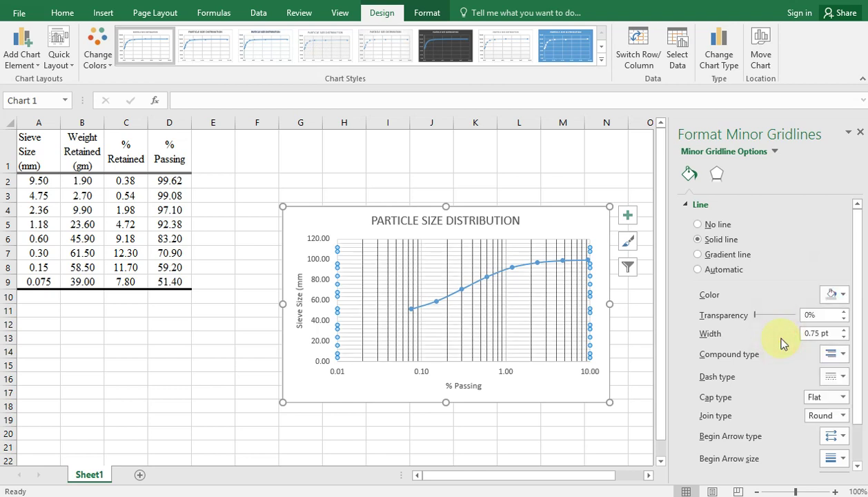
Delete the existing particle size distribution chart from the sheet.
click(409, 433)
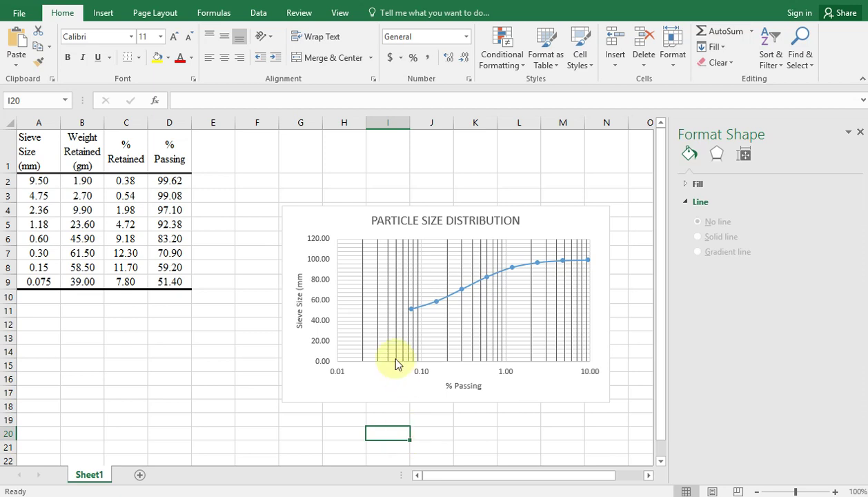
click(341, 225)
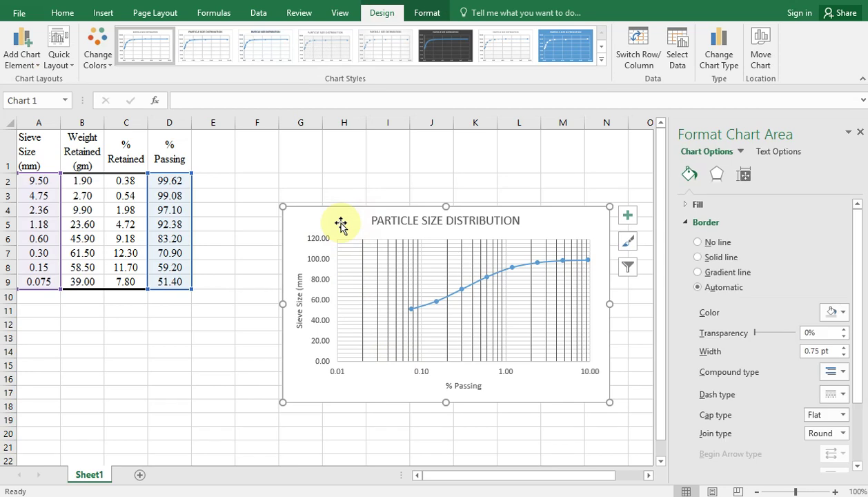
key(Delete)
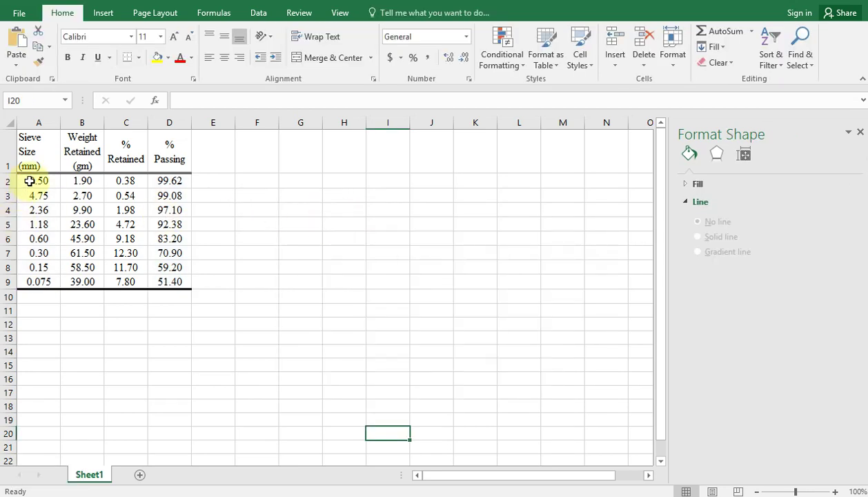
Insert the recommended Scatter chart from the data in A2:A9 and D2:D9, and move it clear of the data table.
drag(30, 180, 31, 277)
key(ctrl+v)
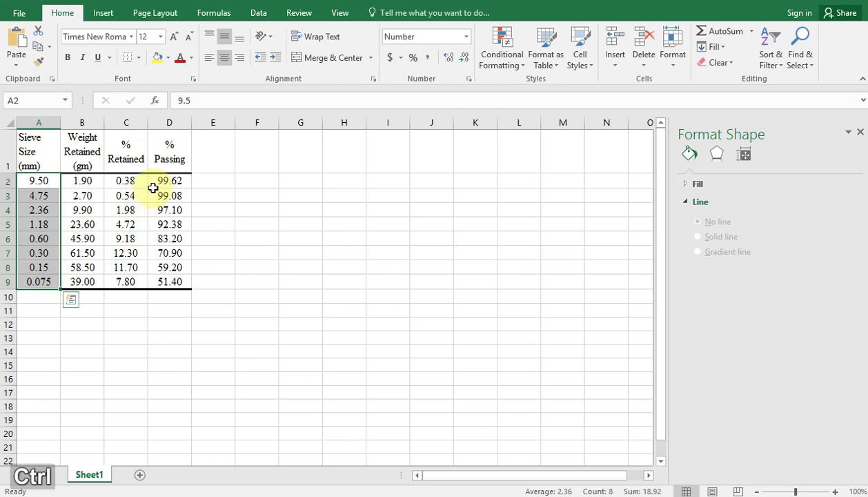
drag(166, 183, 156, 281)
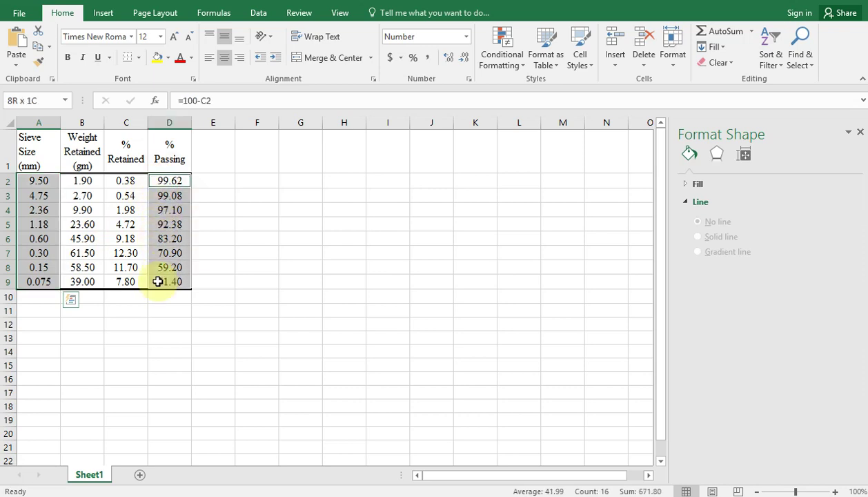
click(103, 12)
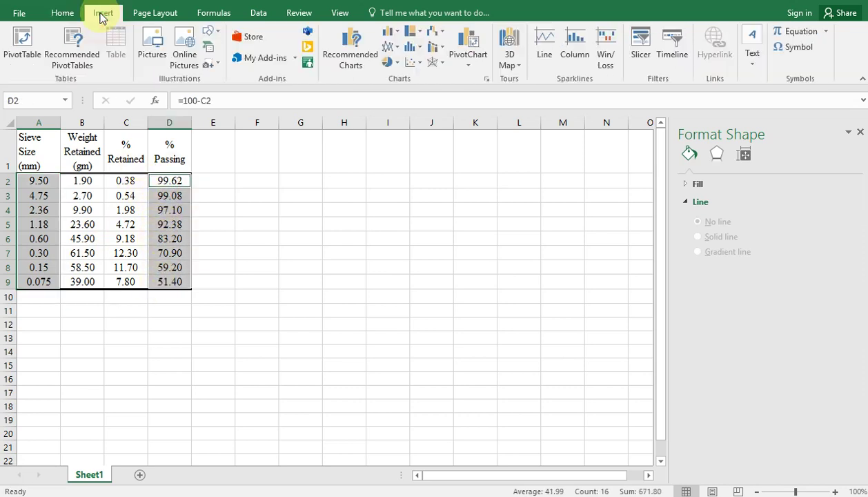
click(361, 56)
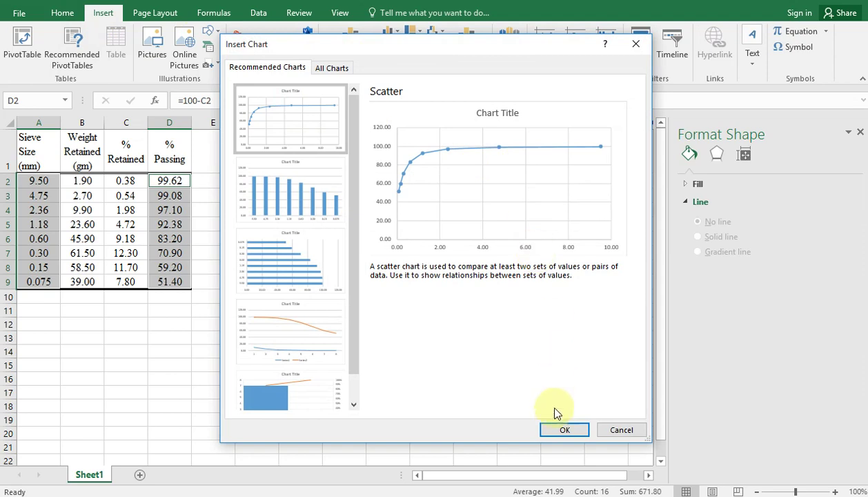
click(554, 431)
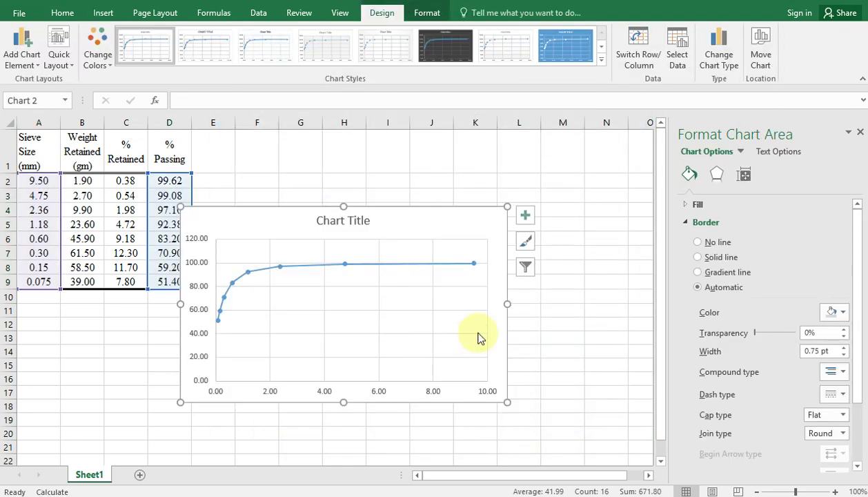
drag(418, 220, 517, 221)
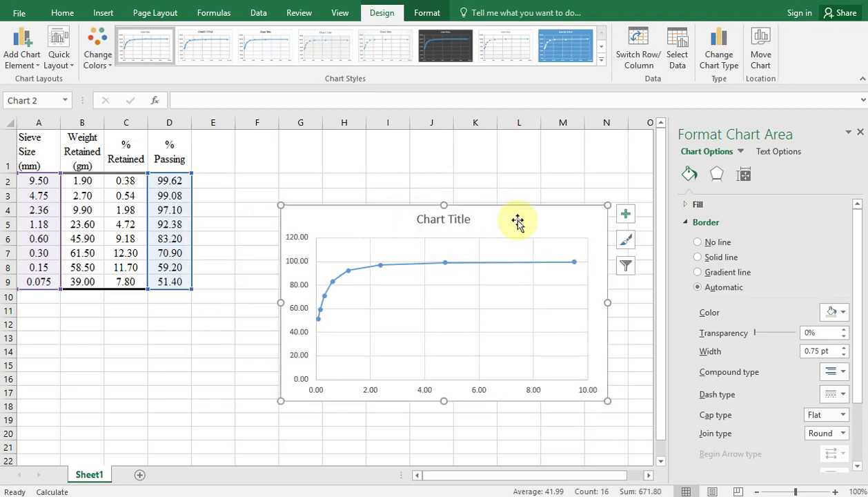
Set the chart's horizontal axis to a logarithmic scale with base 10.
click(426, 392)
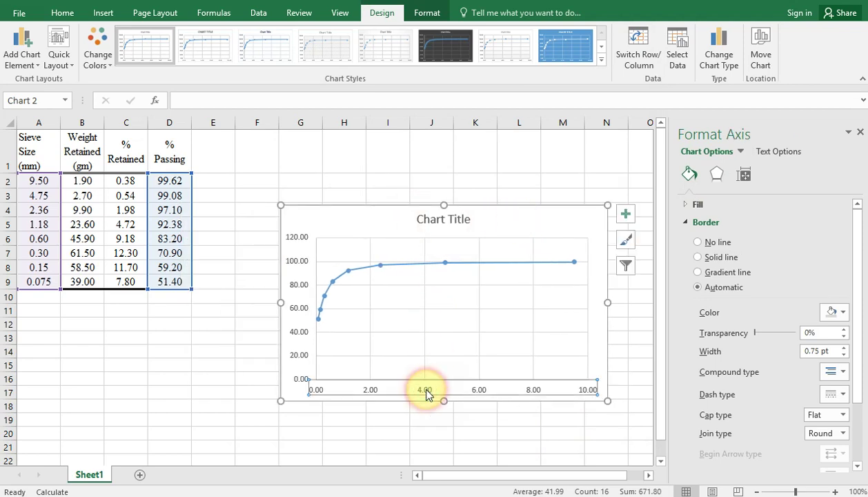
right_click(426, 392)
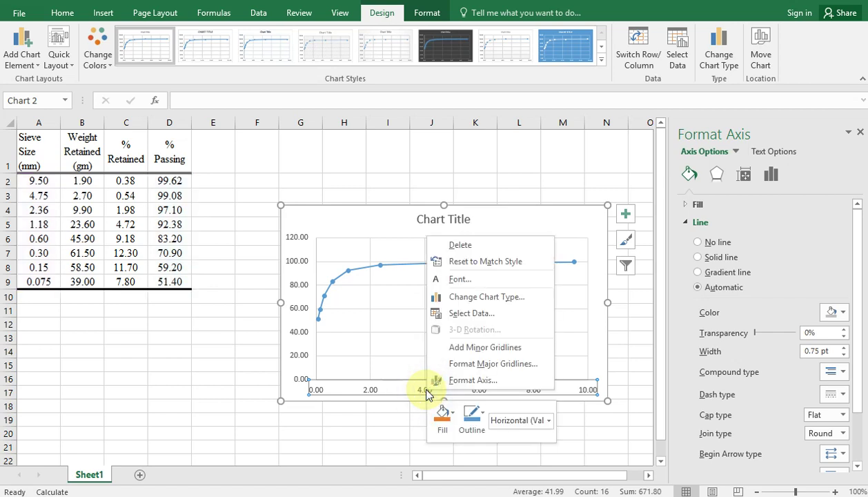
click(458, 381)
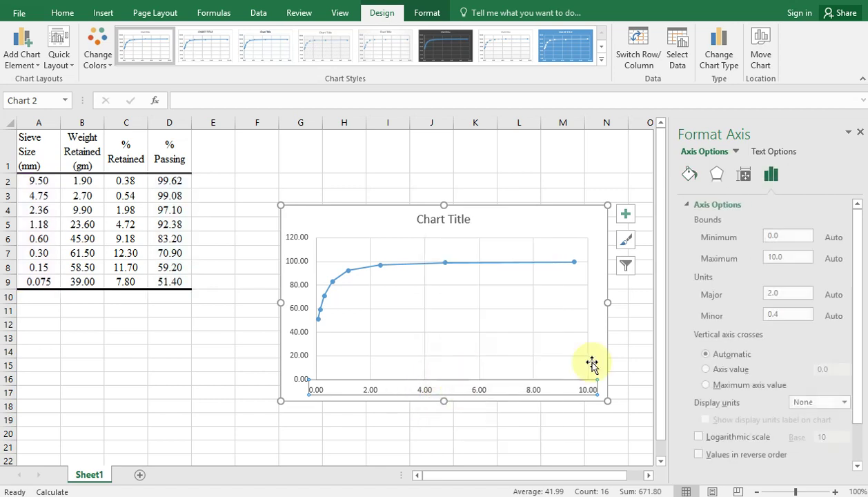
click(697, 438)
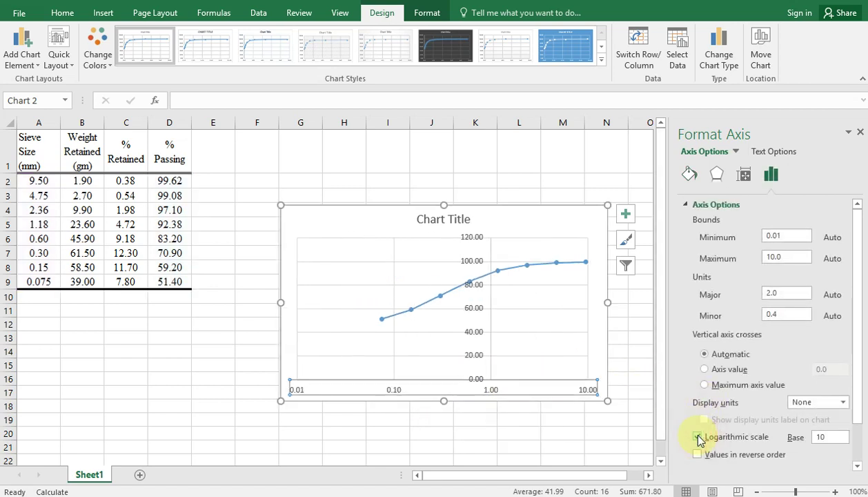
Set the label position of the chart's vertical axis to Low.
click(475, 323)
right_click(476, 325)
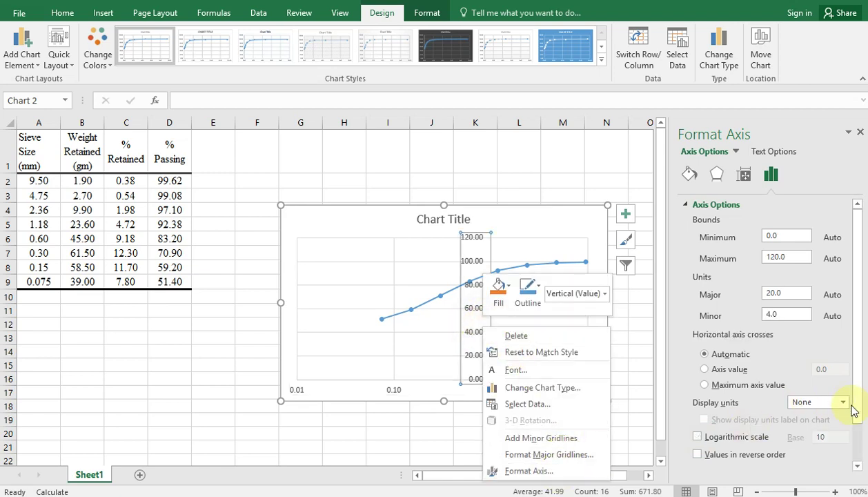
click(529, 471)
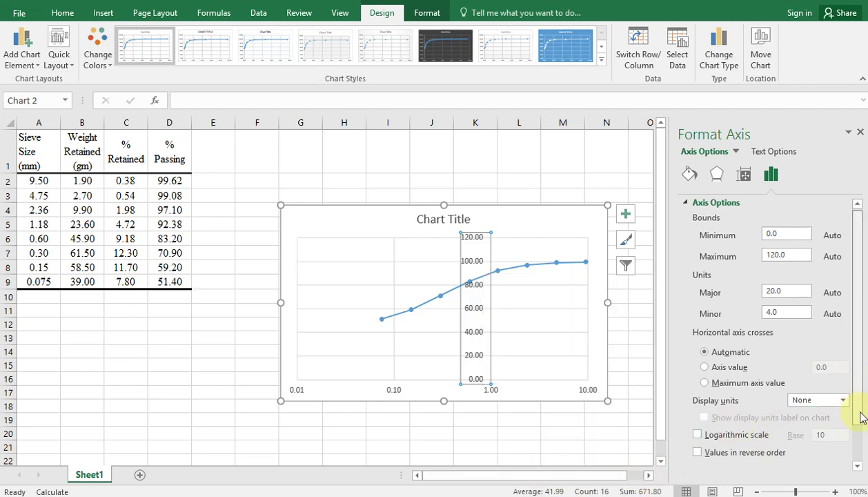
drag(857, 409, 857, 444)
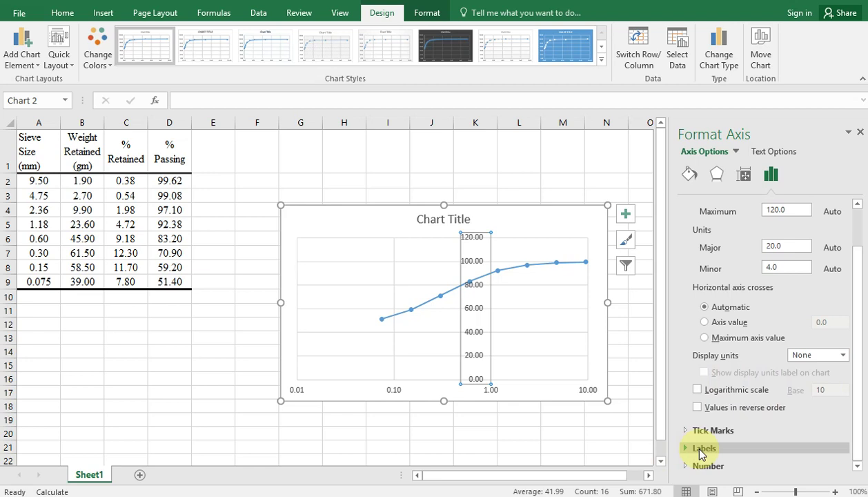
click(702, 449)
click(842, 466)
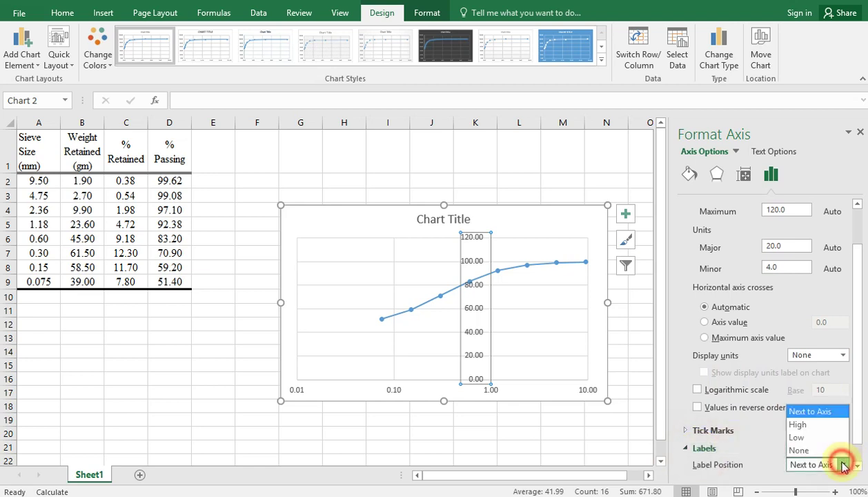
click(822, 439)
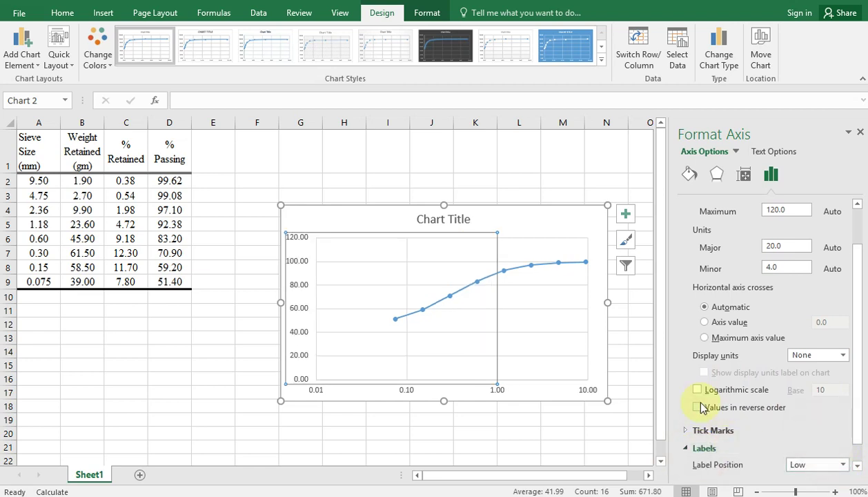
click(504, 225)
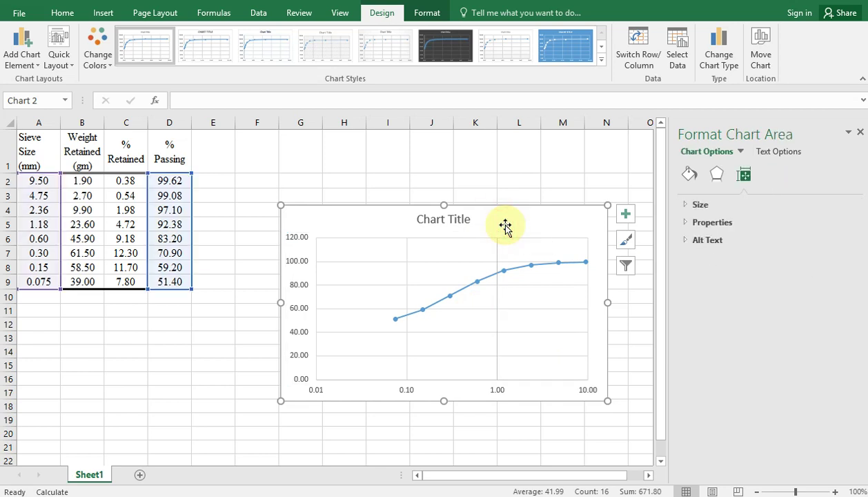
Replace the chart title with "PARTICLE SIZE DISTRIBUTION".
click(453, 226)
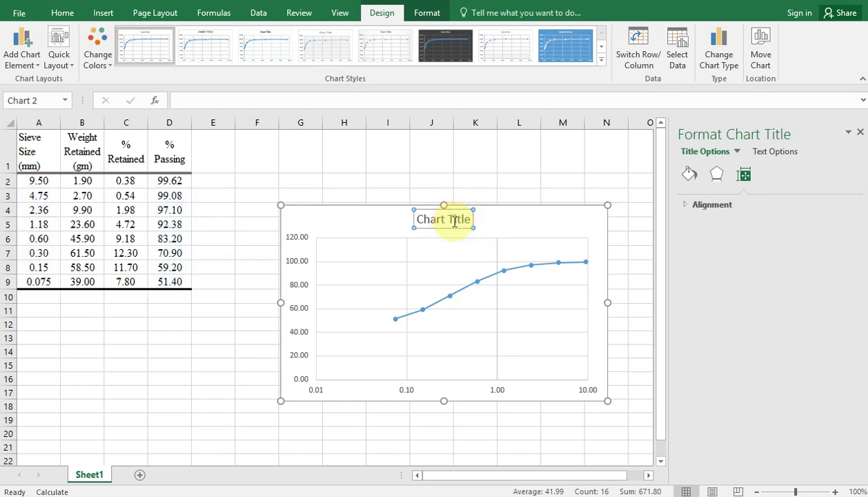
triple_click(453, 225)
triple_click(453, 225)
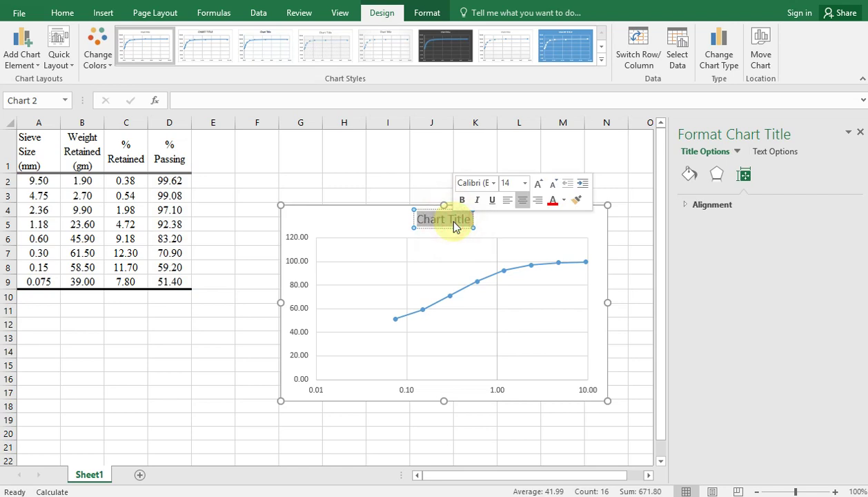
text(PARTICC)
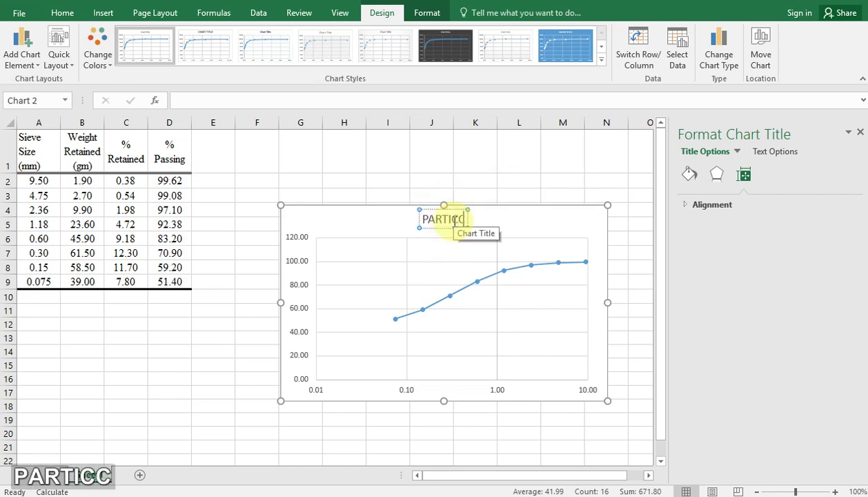
key(BackSpace)
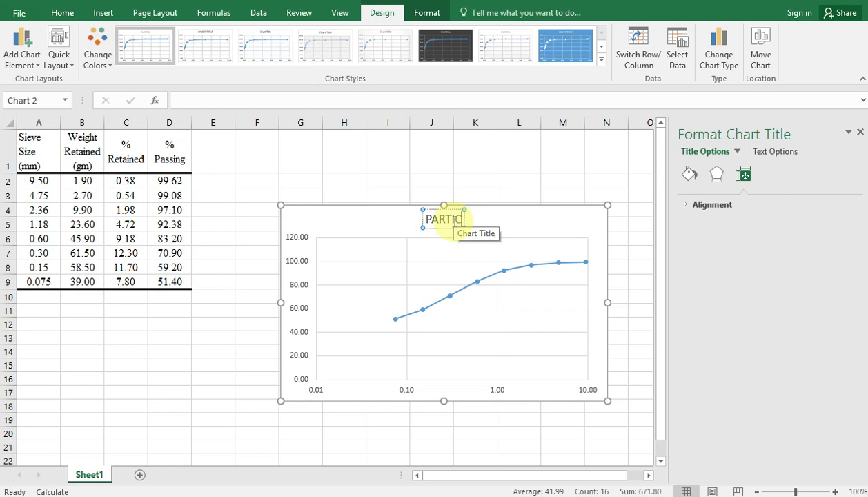
text(LE SIZ)
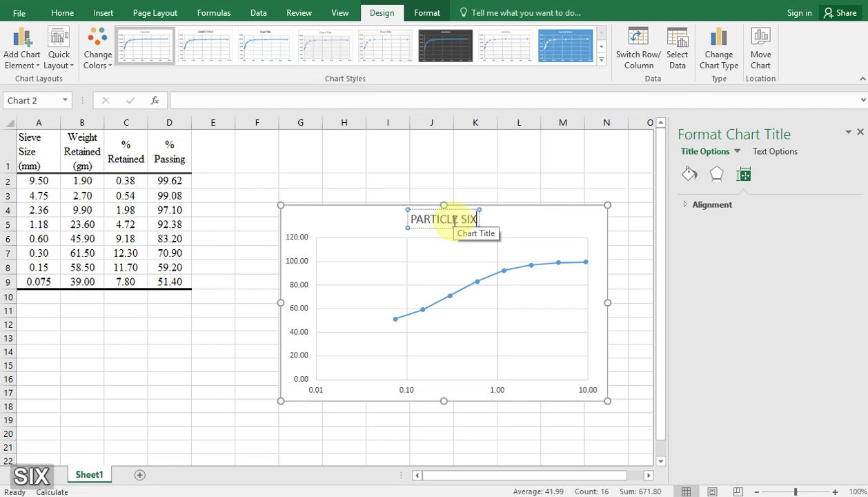
text(E DIS)
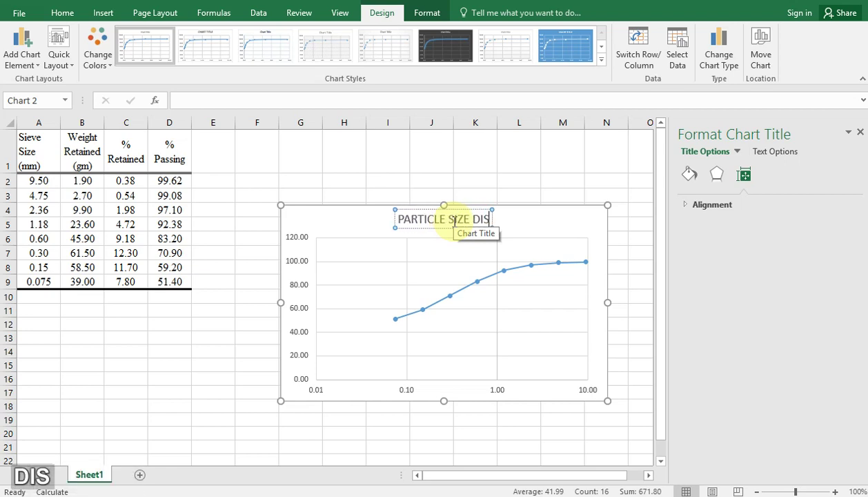
text(TRIBU)
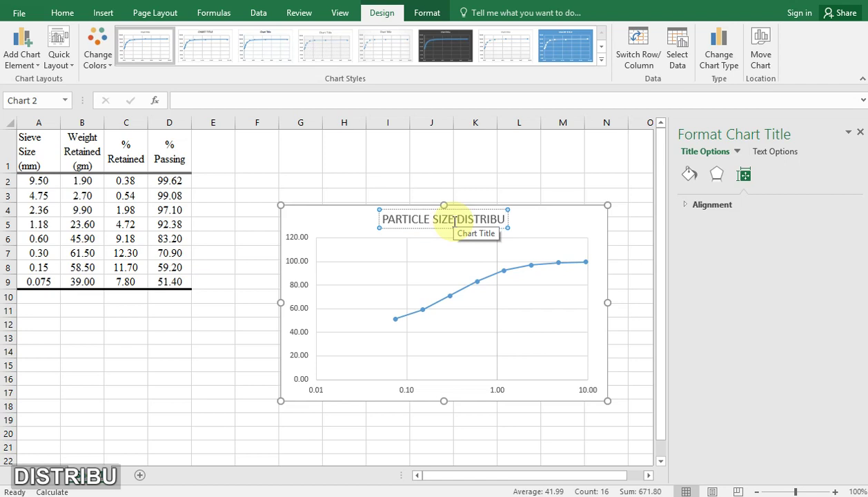
text(TION)
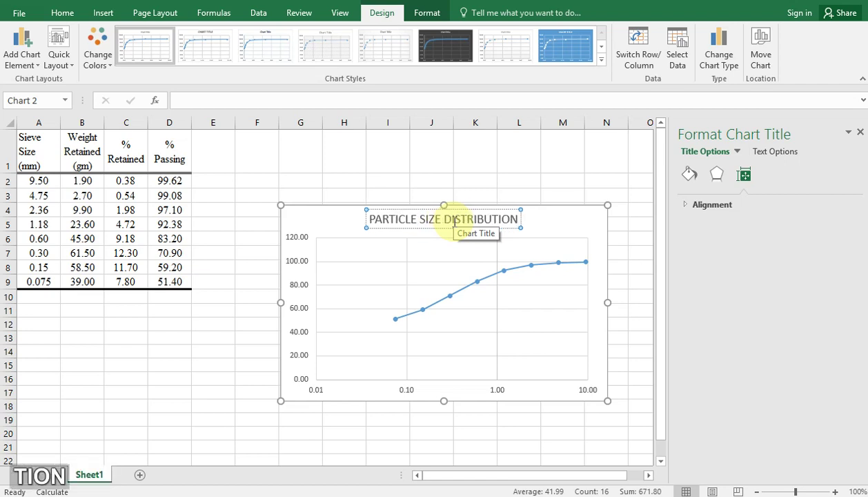
click(577, 221)
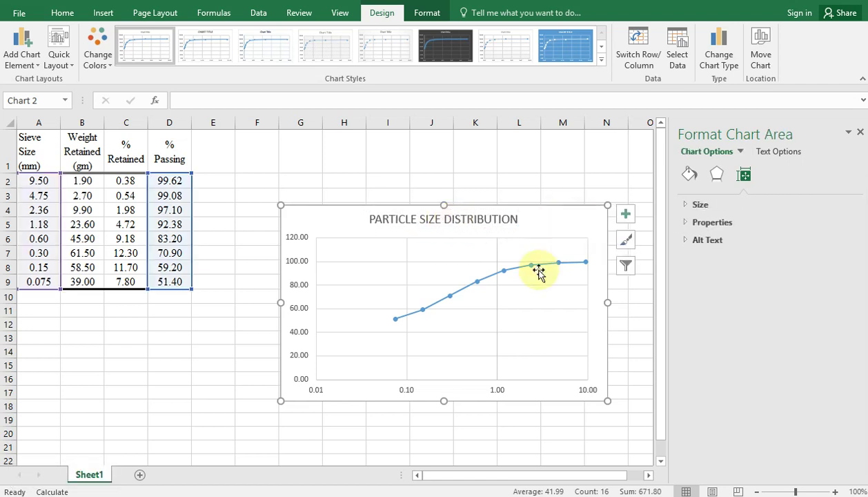
Add minor gridlines to the chart's horizontal axis.
click(405, 390)
right_click(405, 390)
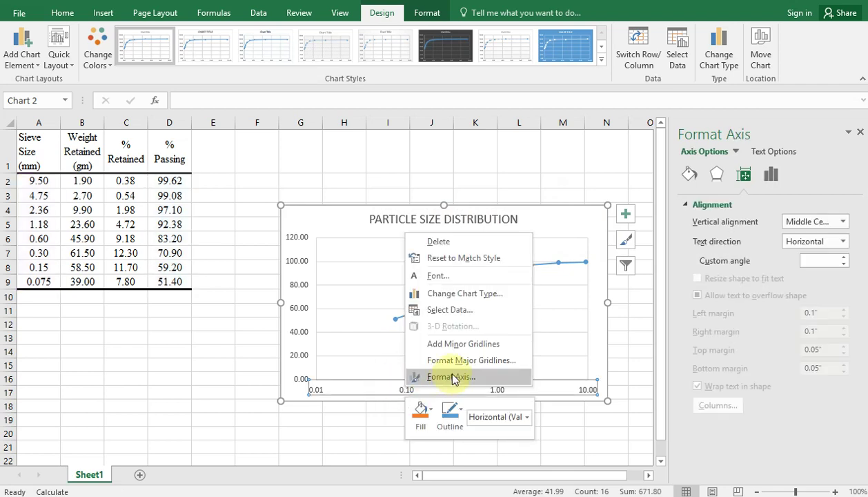
click(460, 345)
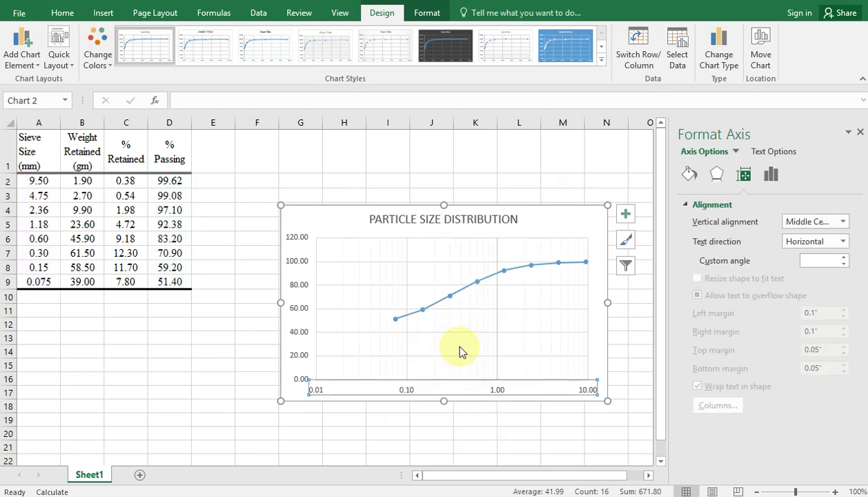
click(537, 337)
right_click(538, 337)
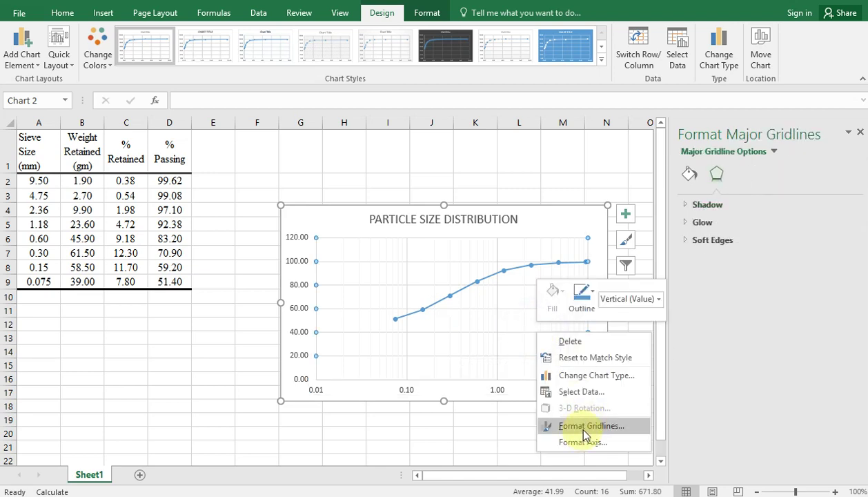
click(498, 396)
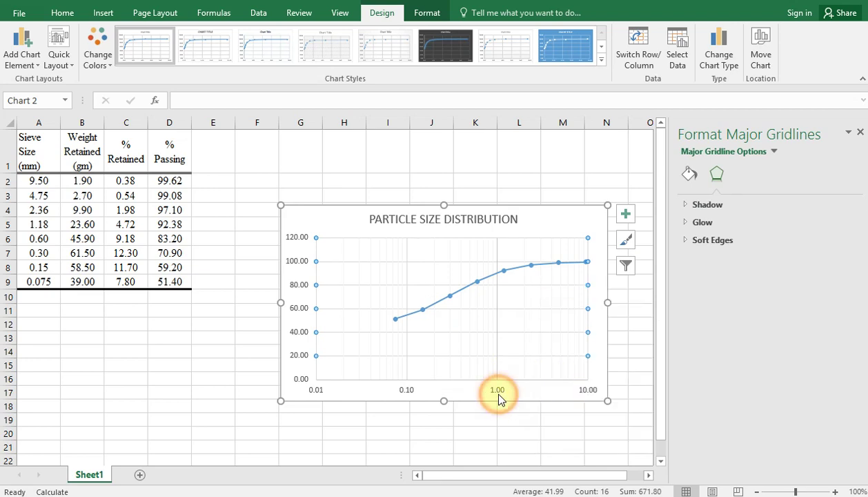
Color the minor gridlines of the chart's horizontal axis solid black.
click(498, 391)
right_click(499, 393)
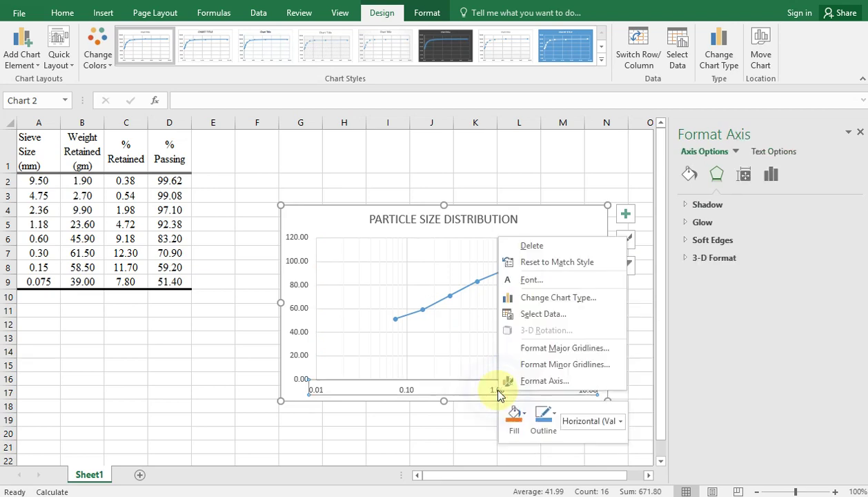
click(540, 364)
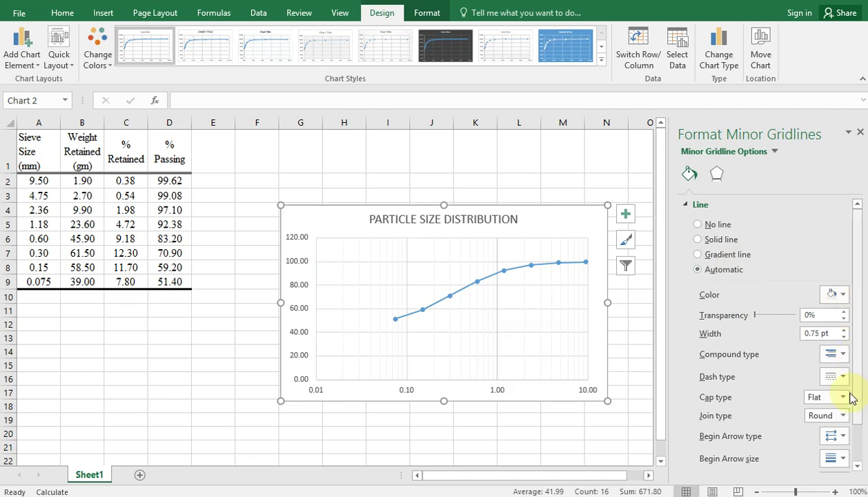
click(836, 295)
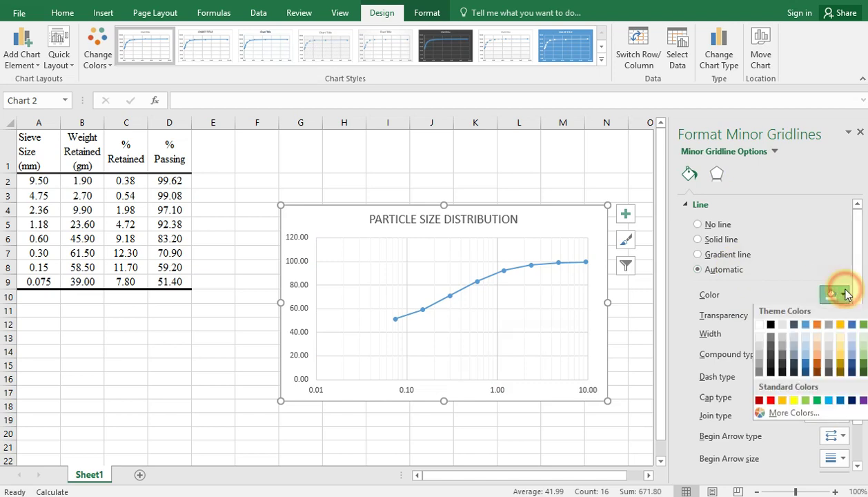
click(771, 325)
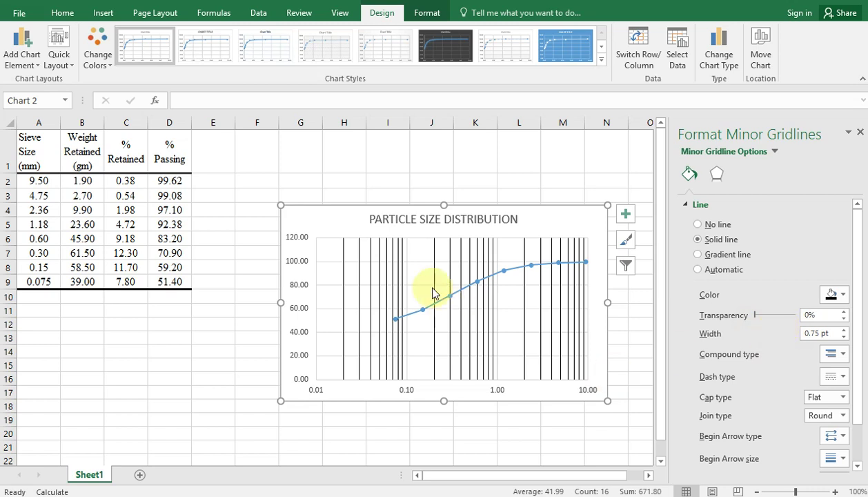
Add minor gridlines to the chart's vertical axis.
click(302, 318)
click(301, 315)
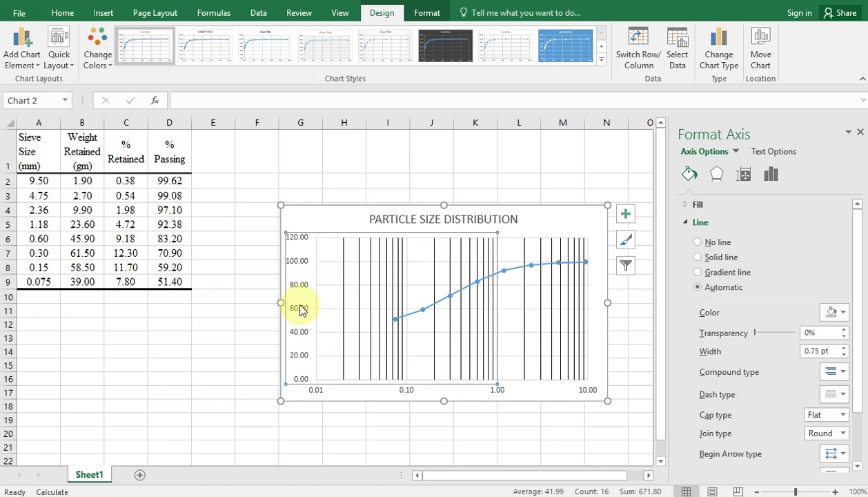
right_click(301, 310)
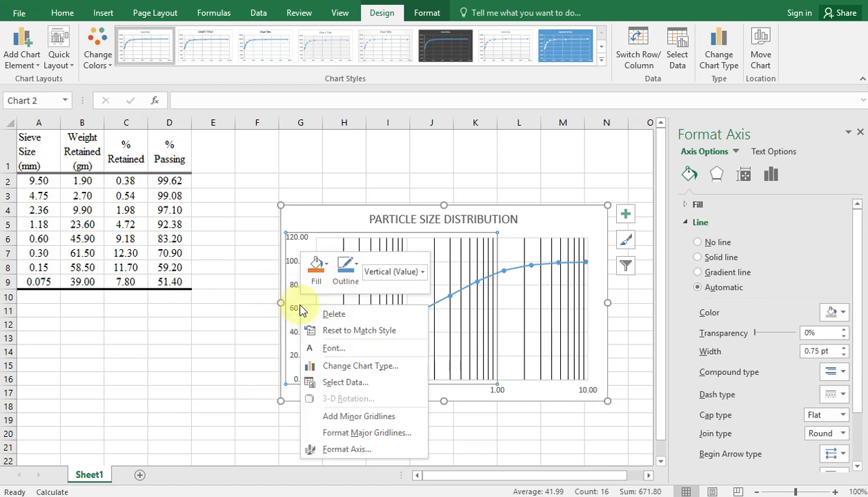
click(332, 415)
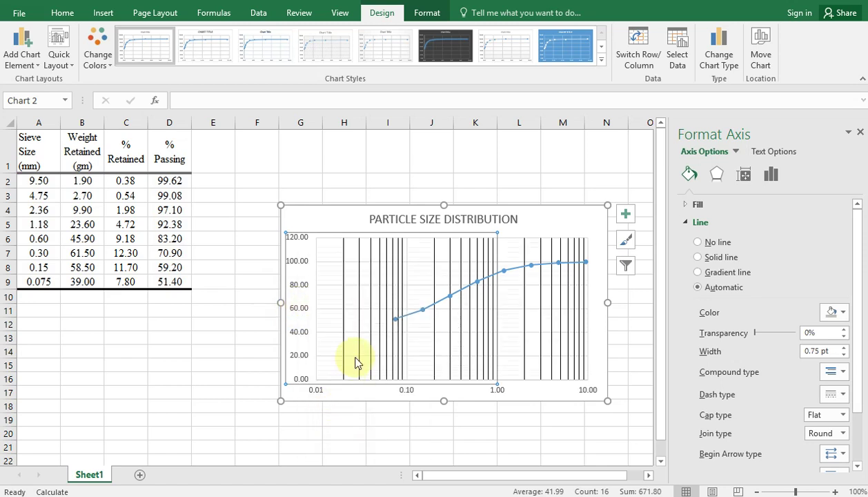
Change the outline color of the particle size curve to black and deselect the chart.
click(547, 263)
right_click(548, 265)
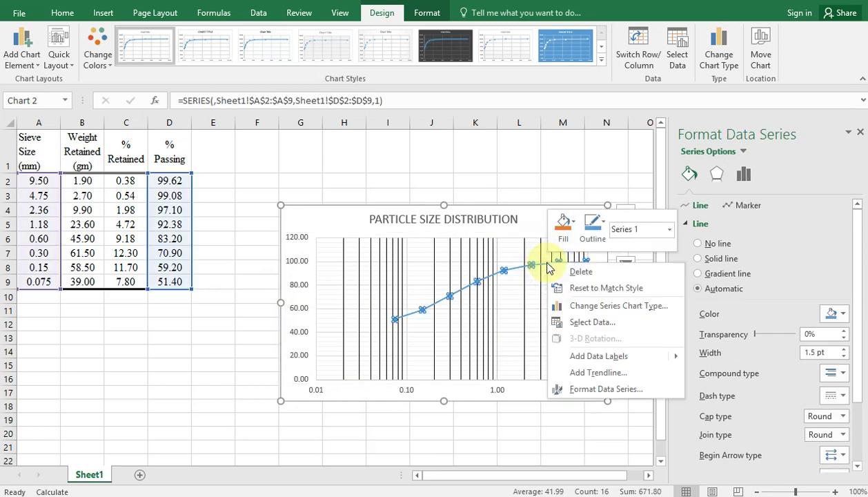
click(587, 235)
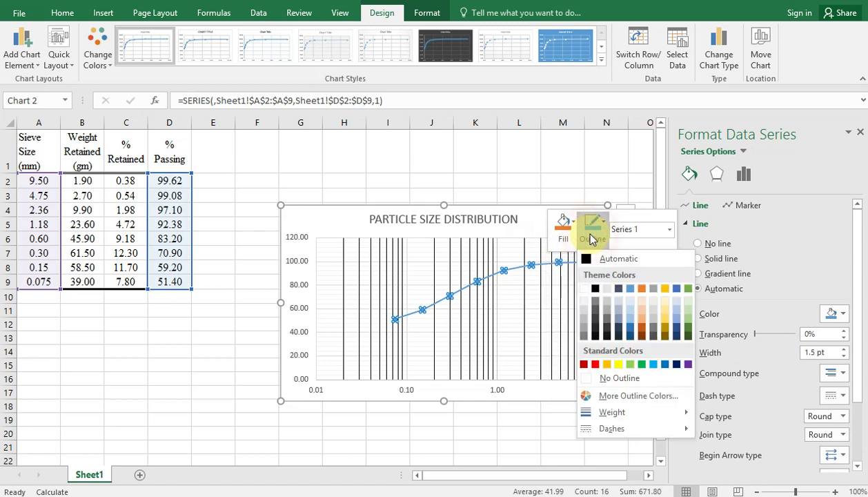
click(596, 290)
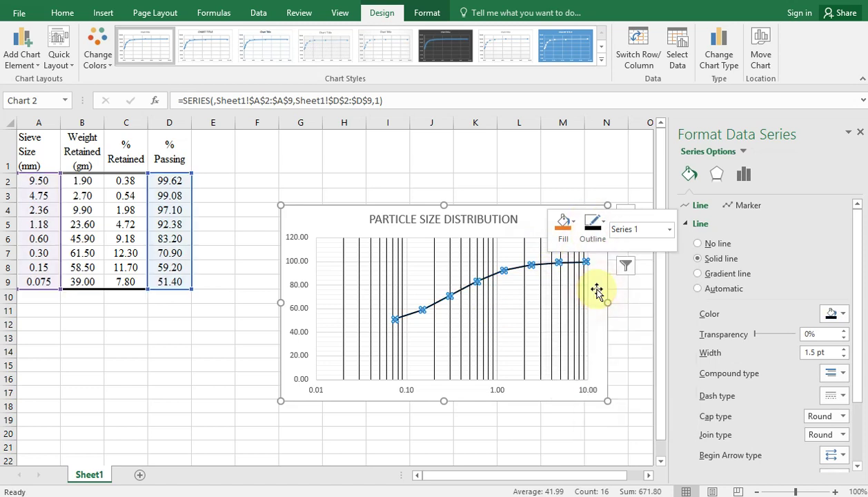
click(521, 438)
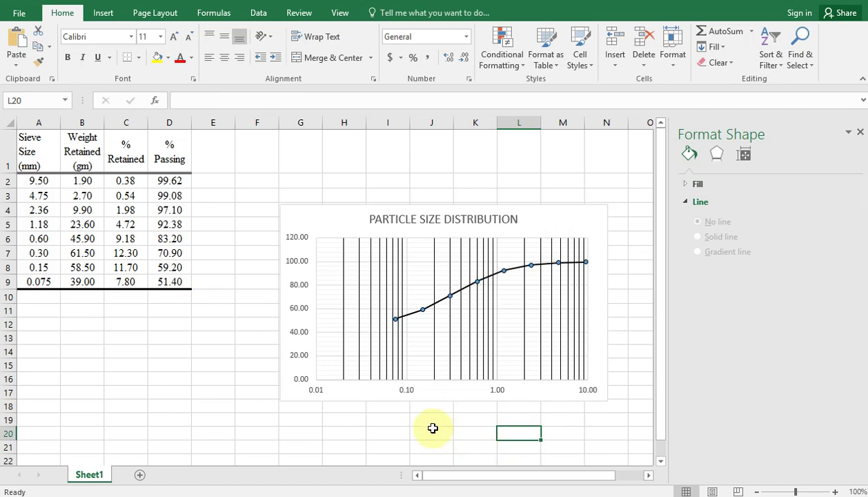